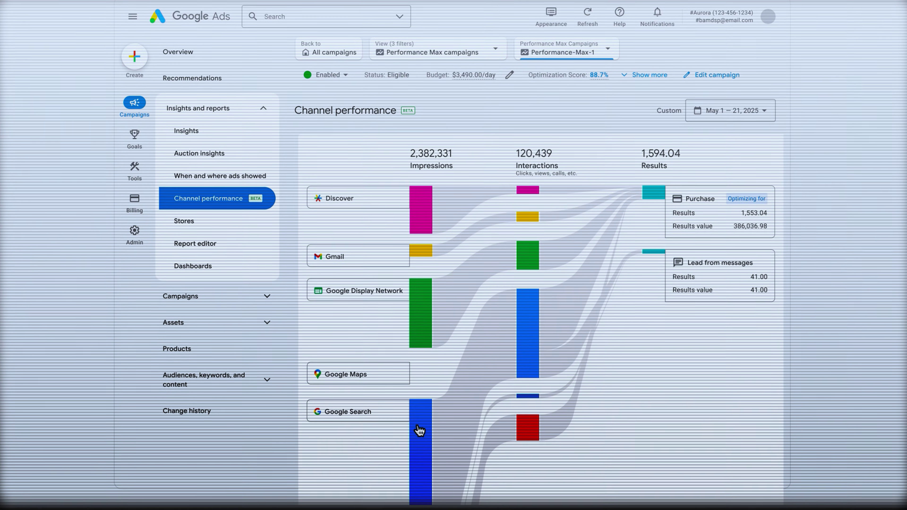
{"action": "left_click", "coordinate": [421, 497]}
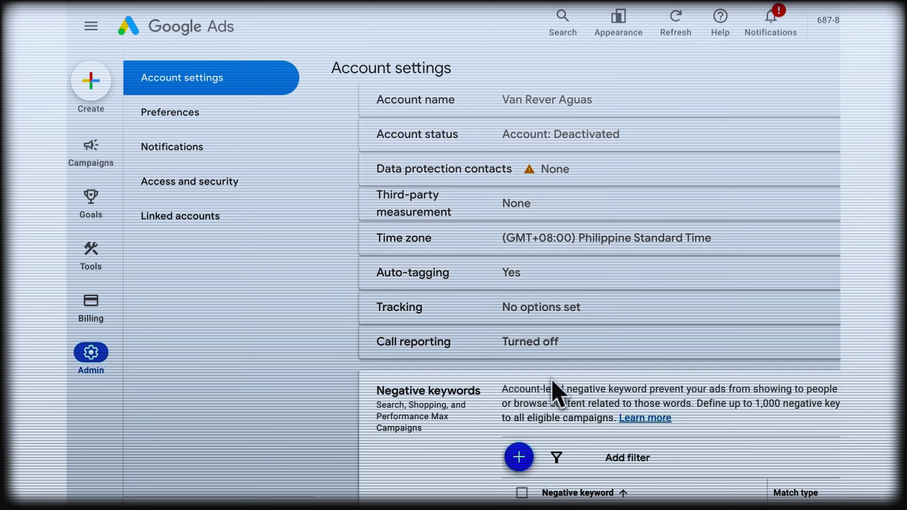
{"action": "scroll", "coordinate": [557, 395], "scroll_direction": "down", "scroll_amount": 3}
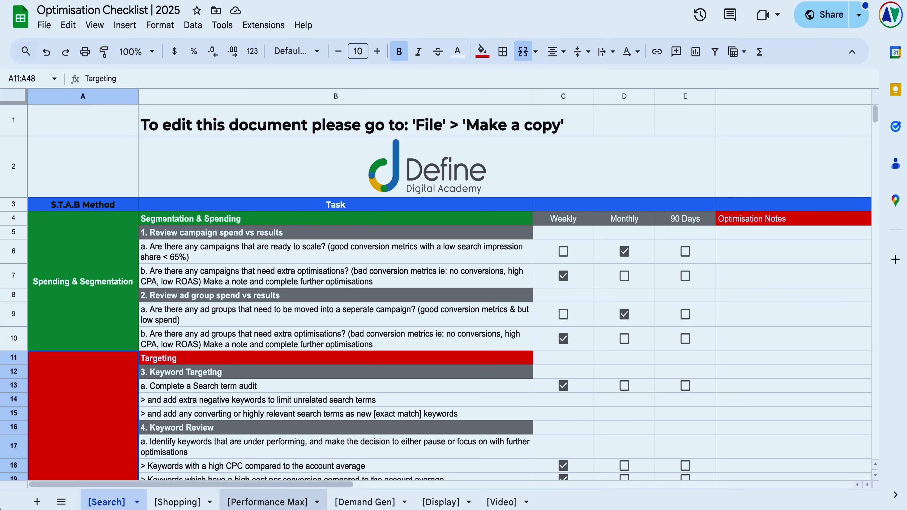
- Open the Performance Max sheet of the optimisation checklist and read its tasks from Segmentation & Spending to Quality Control Checks
{"action": "left_click", "coordinate": [285, 502]}
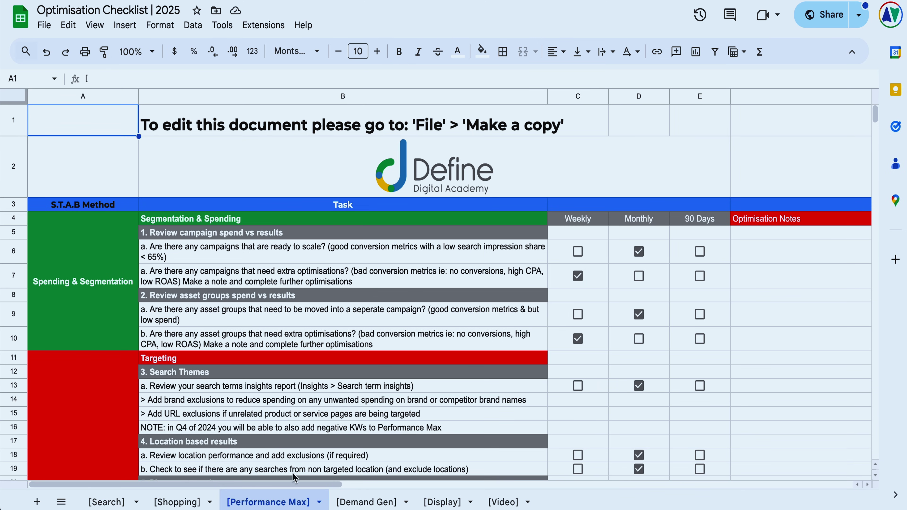
{"action": "scroll", "coordinate": [311, 420], "scroll_direction": "down", "scroll_amount": 2}
{"action": "scroll", "coordinate": [313, 425], "scroll_direction": "down", "scroll_amount": 15}
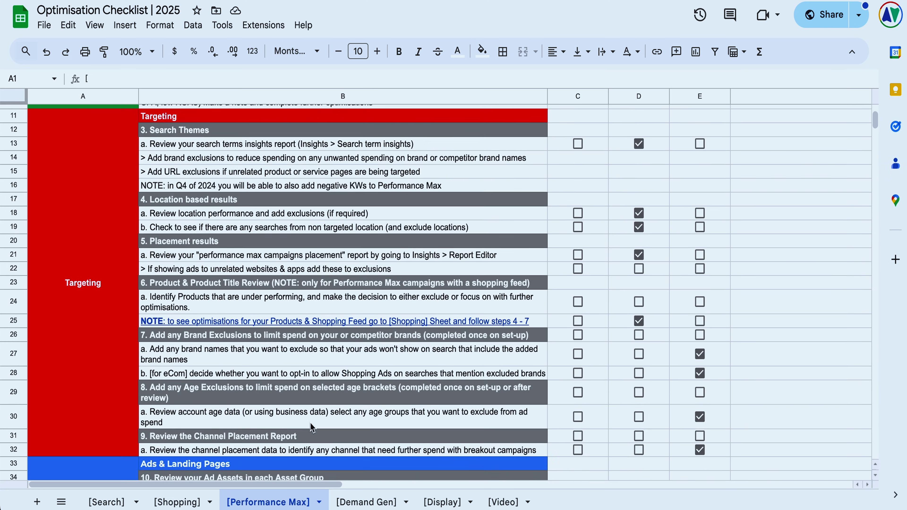
{"action": "scroll", "coordinate": [314, 425], "scroll_direction": "down", "scroll_amount": 5}
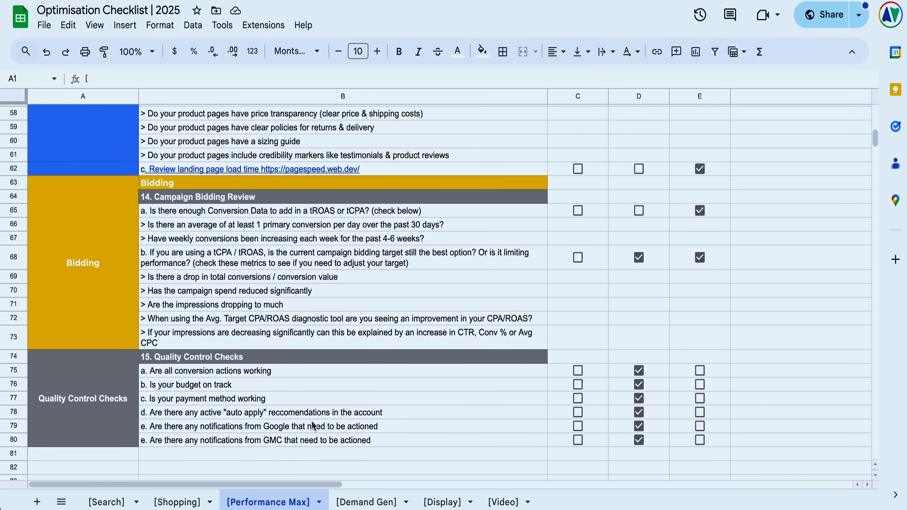
{"action": "scroll", "coordinate": [312, 420], "scroll_direction": "up", "scroll_amount": 18}
{"action": "scroll", "coordinate": [313, 425], "scroll_direction": "up", "scroll_amount": 1}
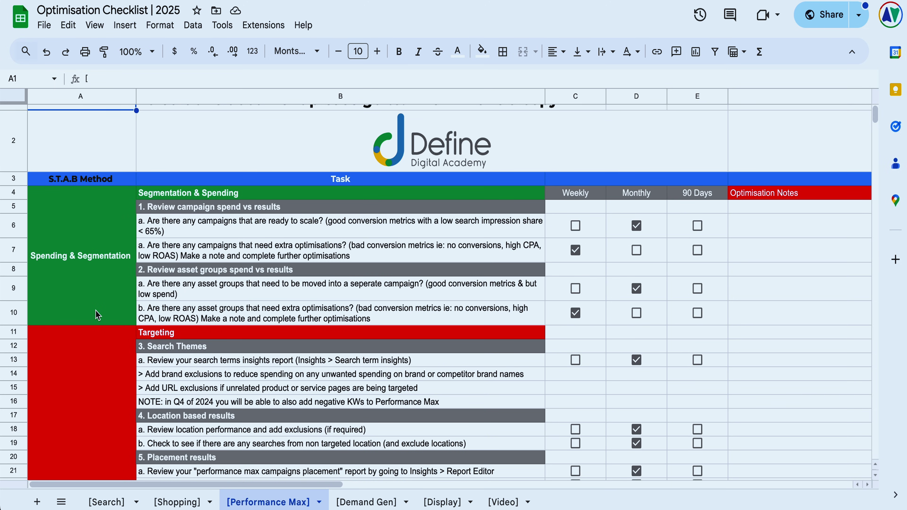
{"action": "scroll", "coordinate": [100, 313], "scroll_direction": "down", "scroll_amount": 5}
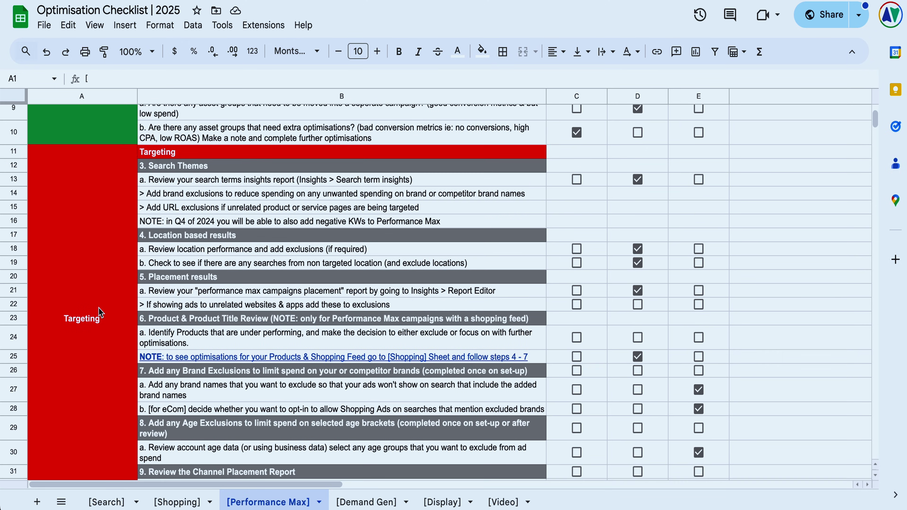
{"action": "scroll", "coordinate": [101, 313], "scroll_direction": "down", "scroll_amount": 8}
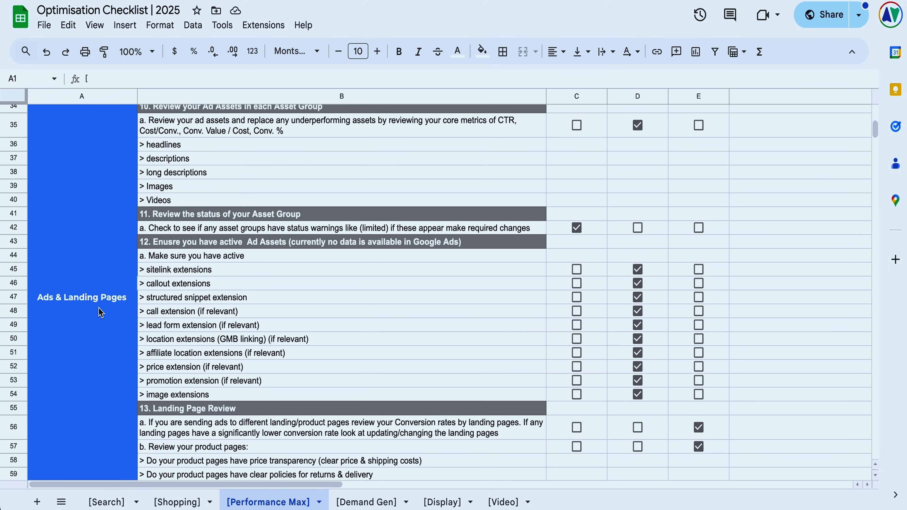
{"action": "scroll", "coordinate": [102, 313], "scroll_direction": "down", "scroll_amount": 5}
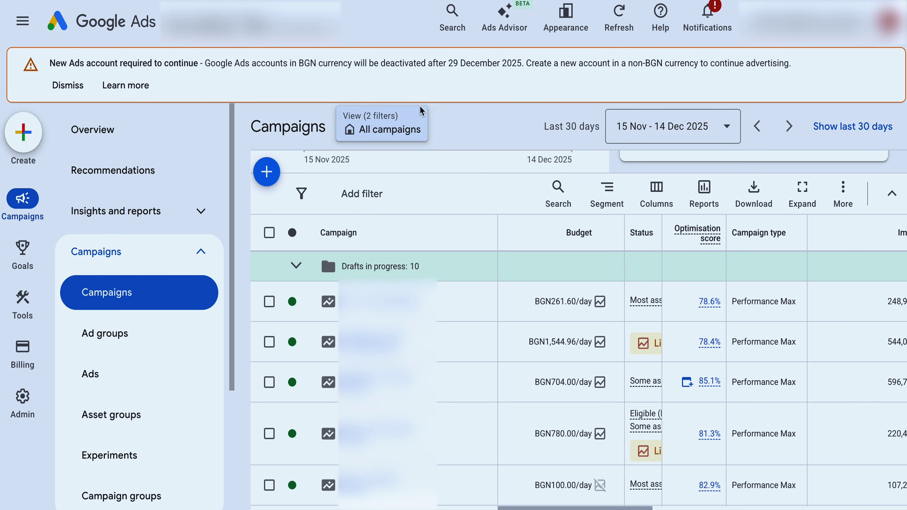
- Select the first five Performance Max campaigns in the campaign list
{"action": "scroll", "coordinate": [269, 245], "scroll_direction": "down", "scroll_amount": 2}
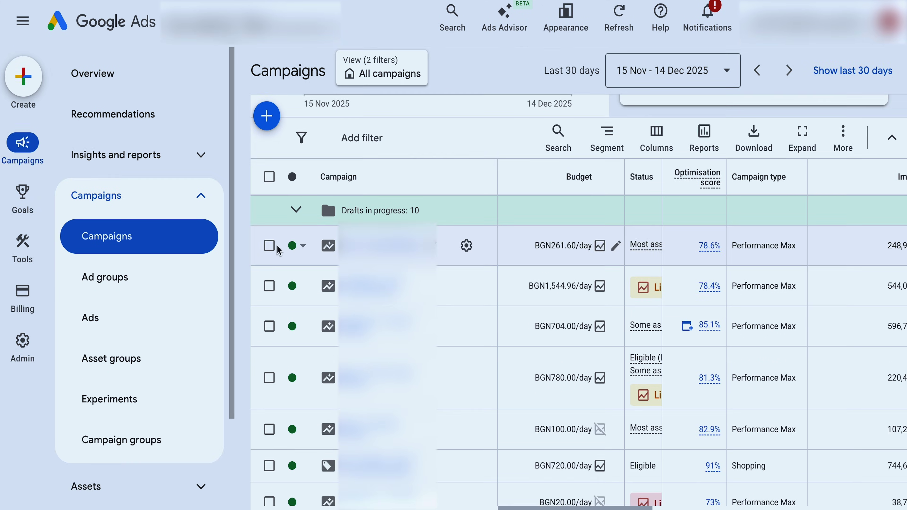
{"action": "left_click", "coordinate": [270, 245]}
{"action": "left_click", "coordinate": [269, 285]}
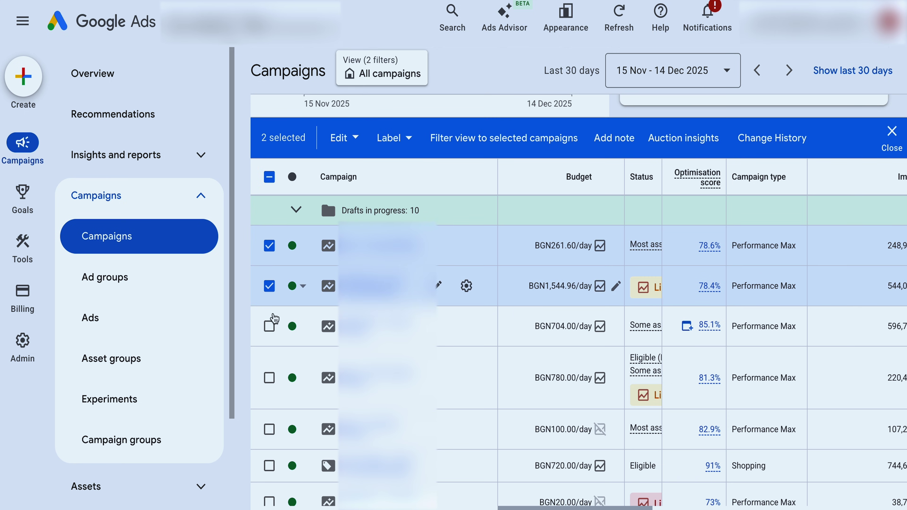
{"action": "left_click", "coordinate": [270, 326]}
{"action": "left_click", "coordinate": [269, 377]}
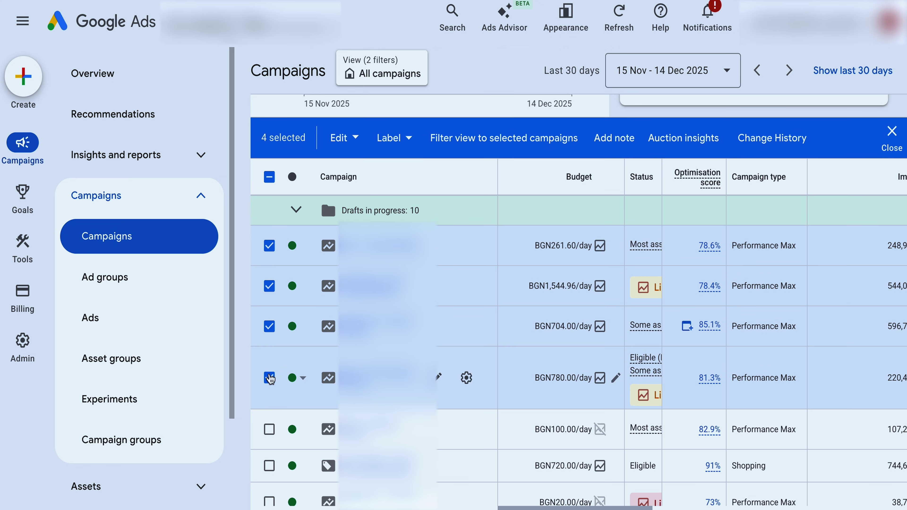
{"action": "left_click", "coordinate": [268, 428]}
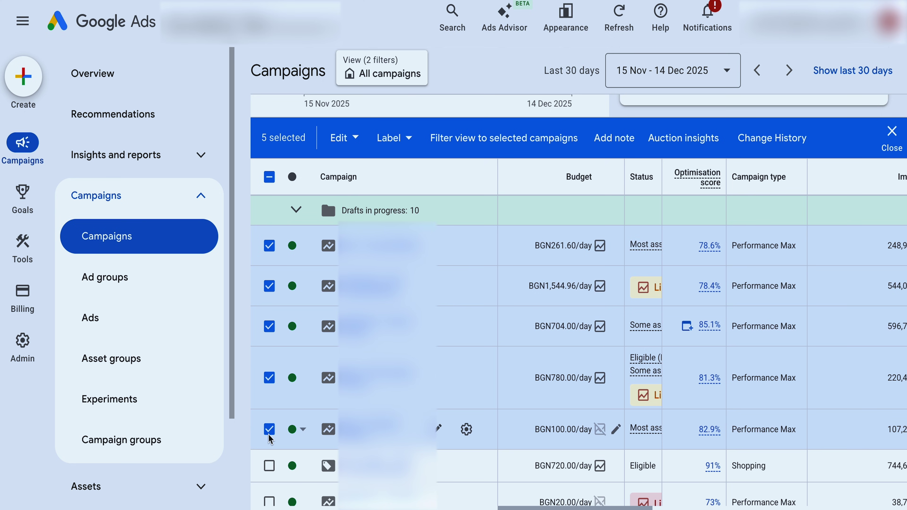
- Change the selection to the Performance Max campaigns with budgets of BGN1,544.96, BGN704.00 and BGN20.00 per day
{"action": "left_click", "coordinate": [269, 286]}
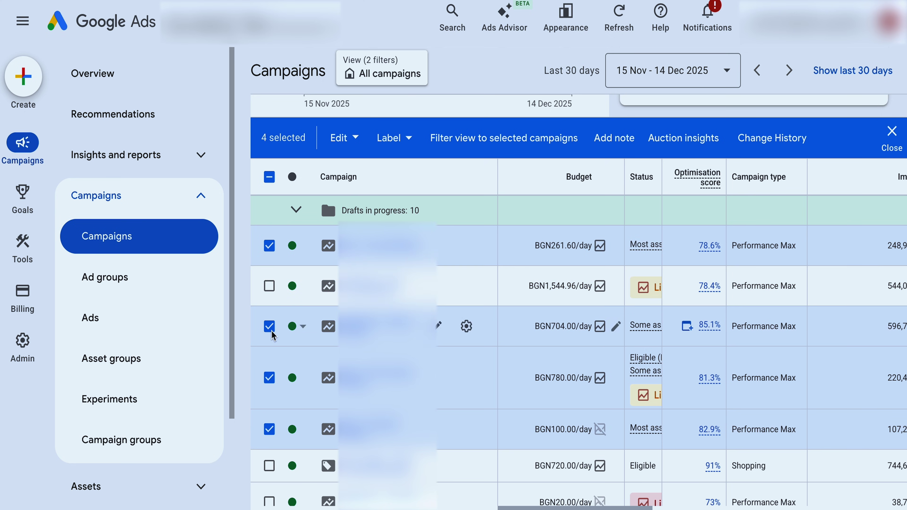
{"action": "left_click", "coordinate": [269, 327]}
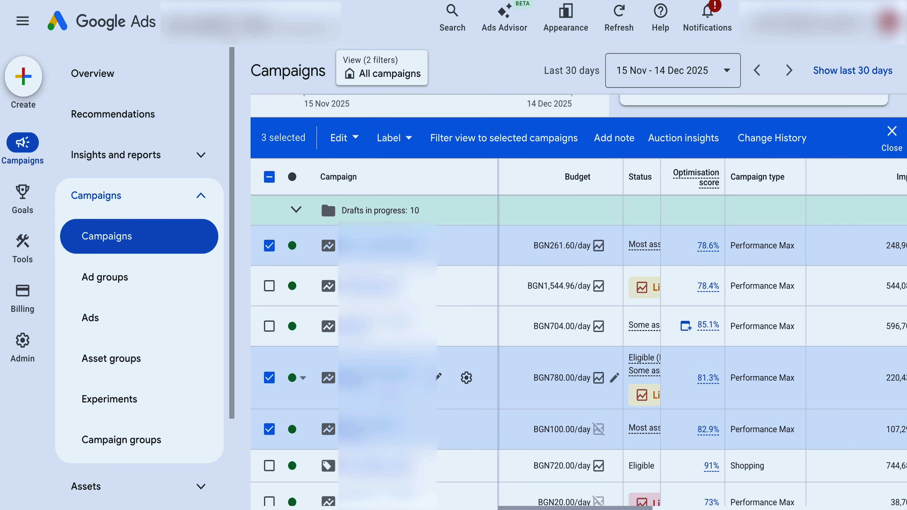
{"action": "scroll", "coordinate": [578, 393], "scroll_direction": "up", "scroll_amount": 2}
{"action": "scroll", "coordinate": [578, 393], "scroll_direction": "down", "scroll_amount": 2}
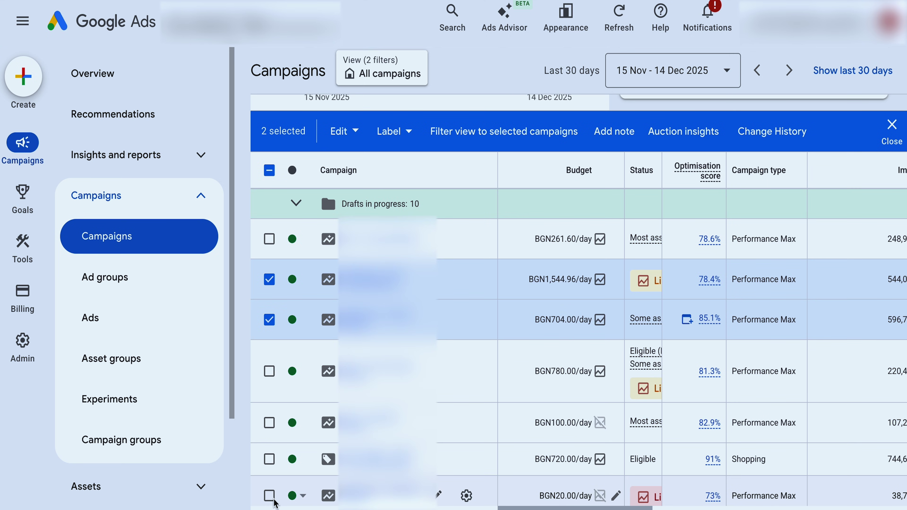
{"action": "left_click", "coordinate": [269, 495]}
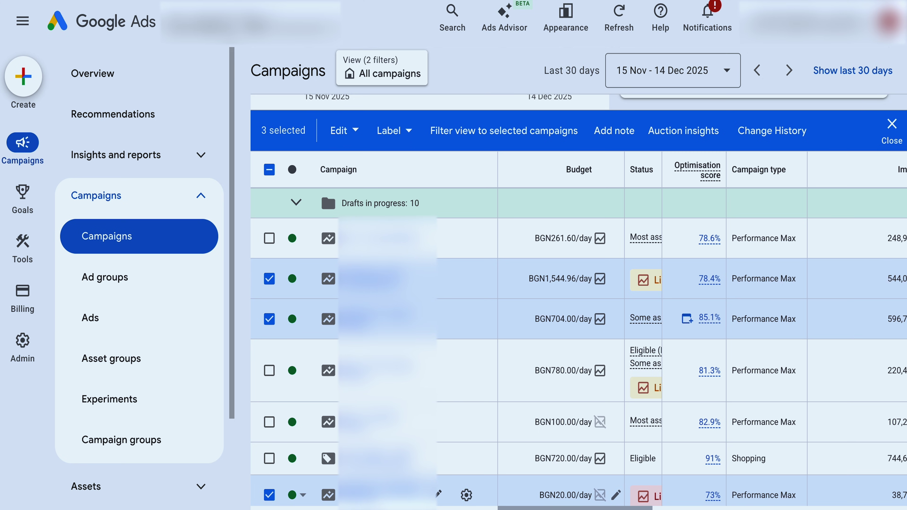
{"action": "scroll", "coordinate": [579, 321], "scroll_direction": "down", "scroll_amount": 3}
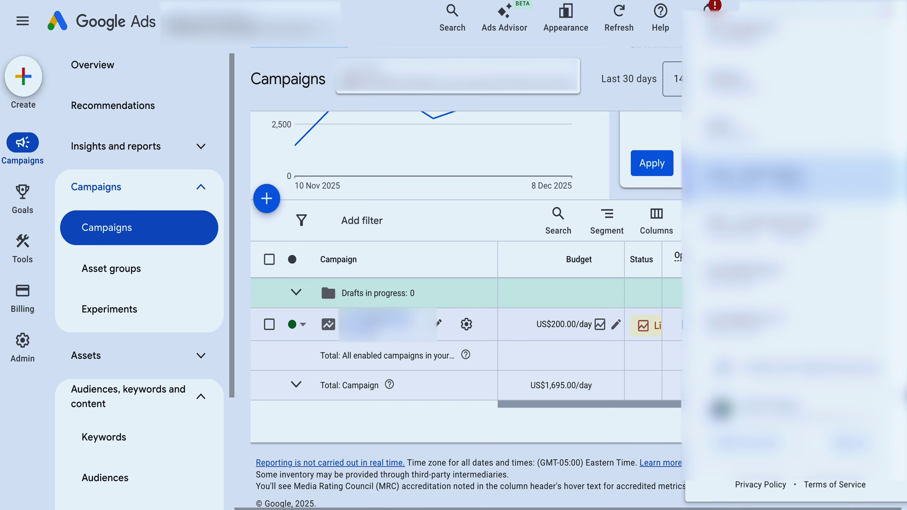
- Look through the asset groups of the US$200.00/day Performance Max campaign and the Targeting tasks in the optimisation checklist
{"action": "left_click", "coordinate": [371, 323]}
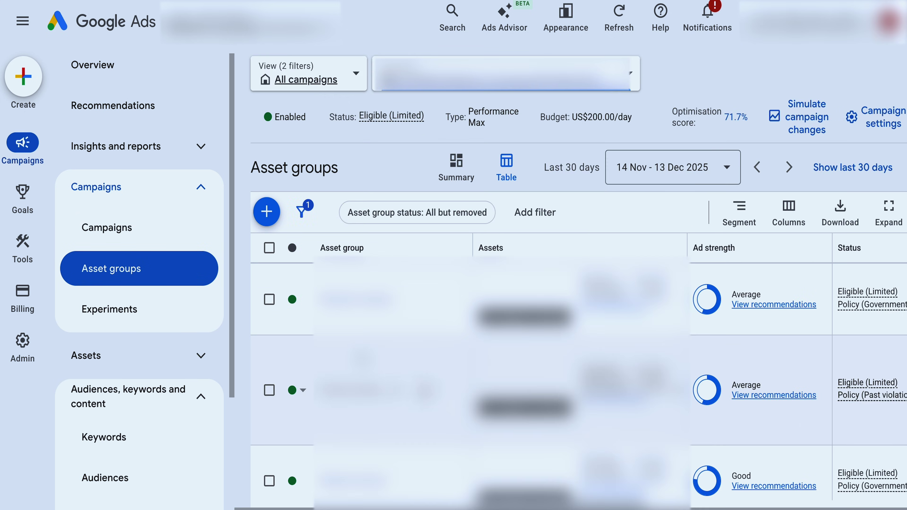
{"action": "scroll", "coordinate": [578, 321], "scroll_direction": "down", "scroll_amount": 5}
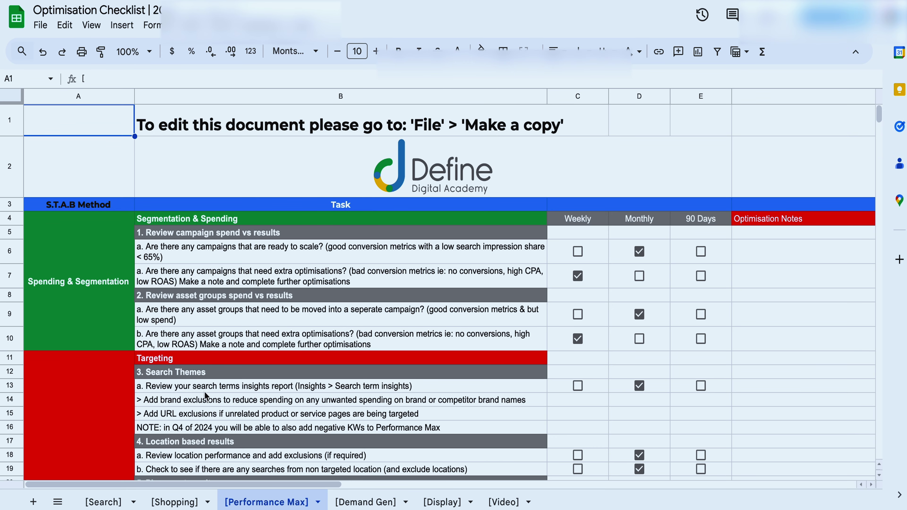
{"action": "scroll", "coordinate": [207, 378], "scroll_direction": "down", "scroll_amount": 6}
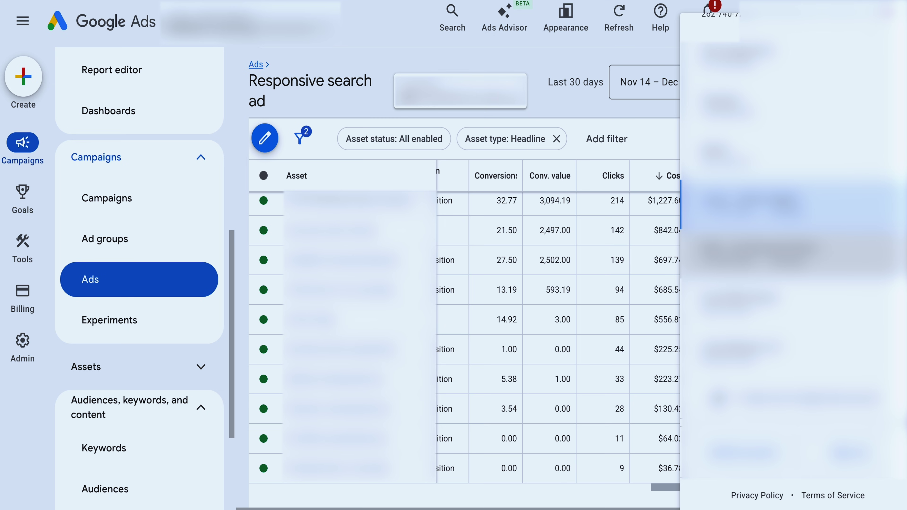
- Return from the responsive search ad report to the campaign list and open the $200.00/day Performance Max campaign
{"action": "left_click", "coordinate": [589, 3]}
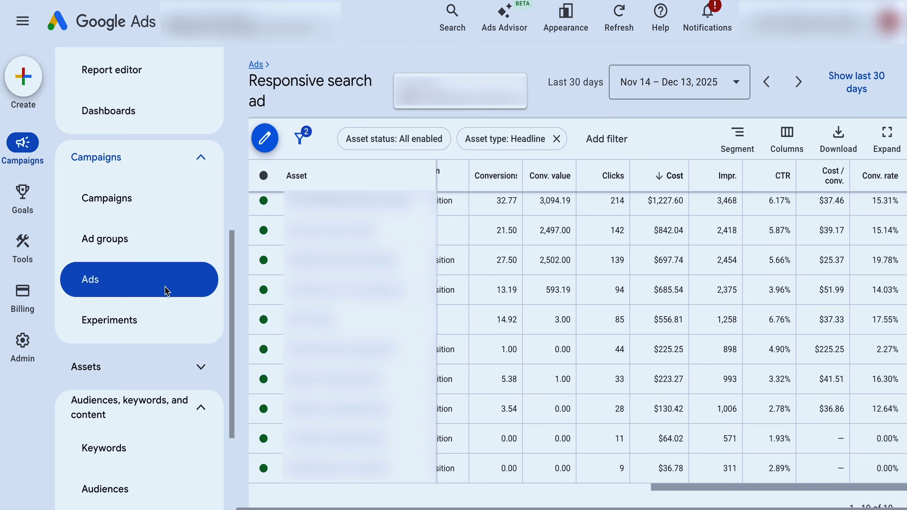
{"action": "scroll", "coordinate": [148, 243], "scroll_direction": "up", "scroll_amount": 5}
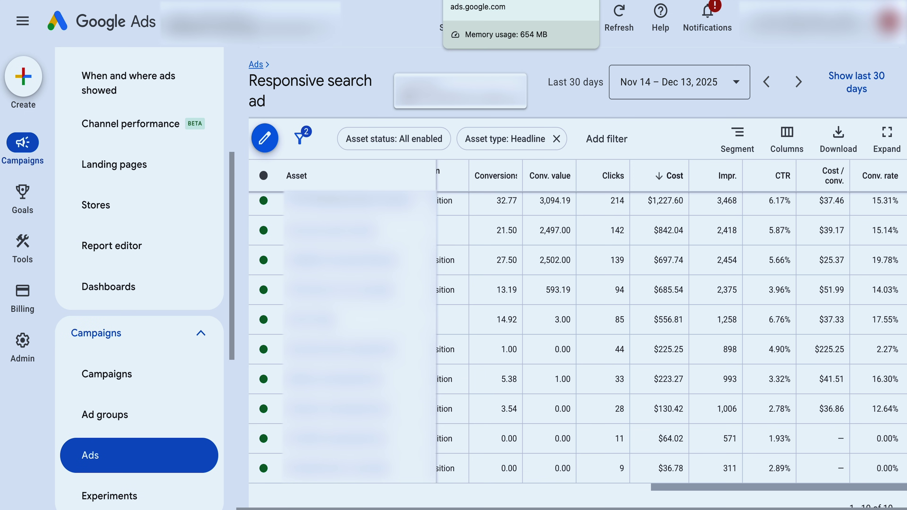
{"action": "left_click", "coordinate": [472, 1]}
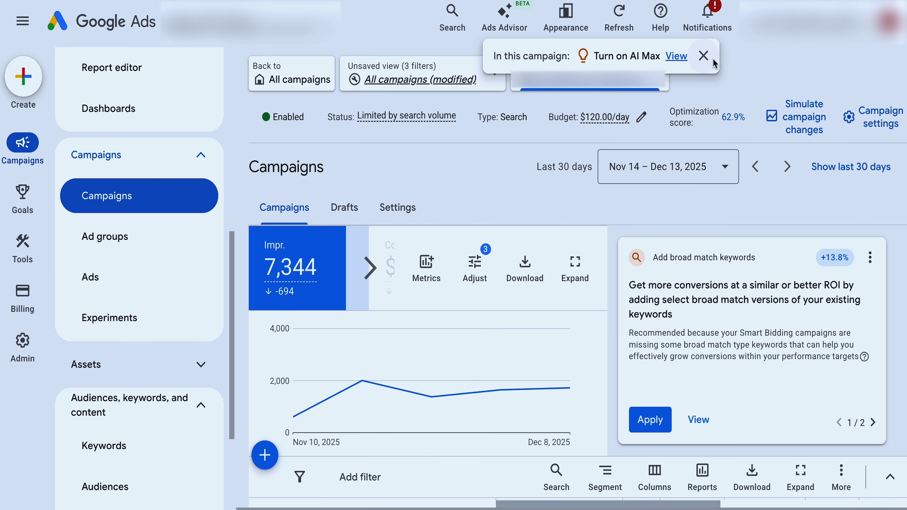
{"action": "scroll", "coordinate": [423, 271], "scroll_direction": "down", "scroll_amount": 5}
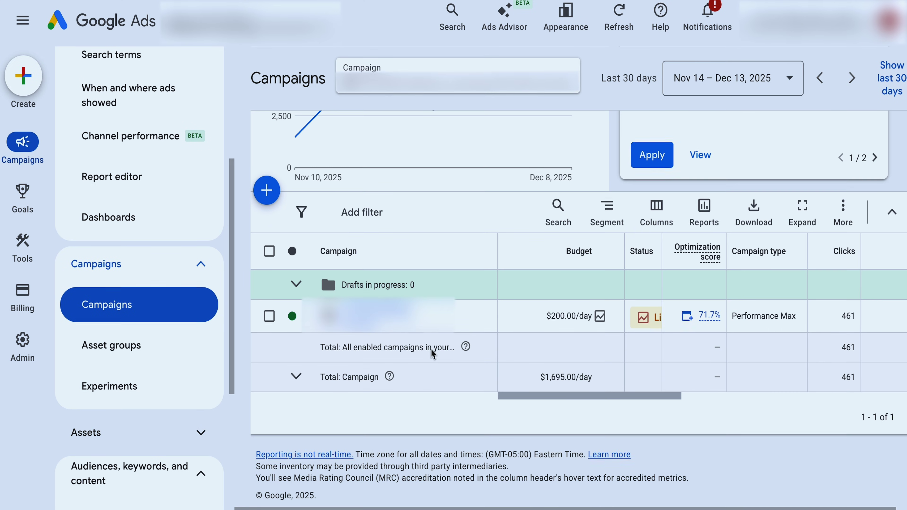
{"action": "left_click", "coordinate": [435, 316]}
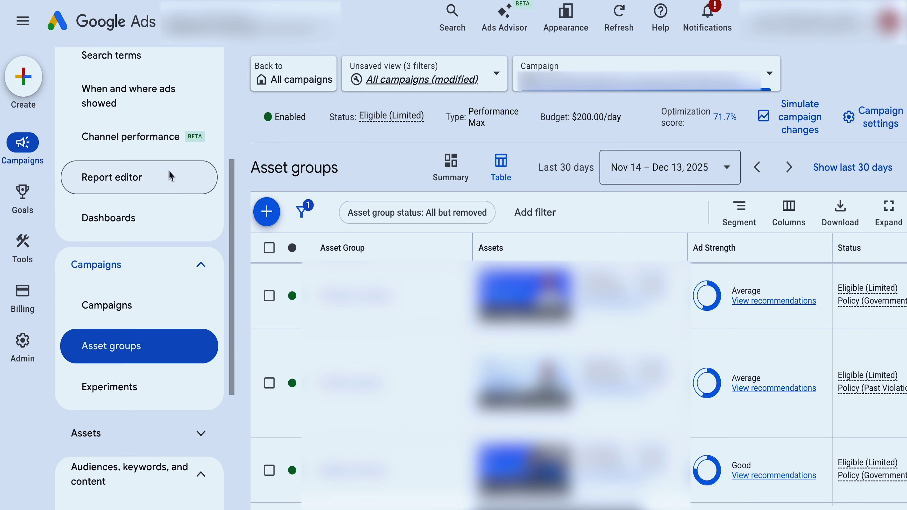
- Open the Performance Max campaign's search terms report, look through the terms, and briefly select one before clearing the selection
{"action": "scroll", "coordinate": [146, 97], "scroll_direction": "up", "scroll_amount": 5}
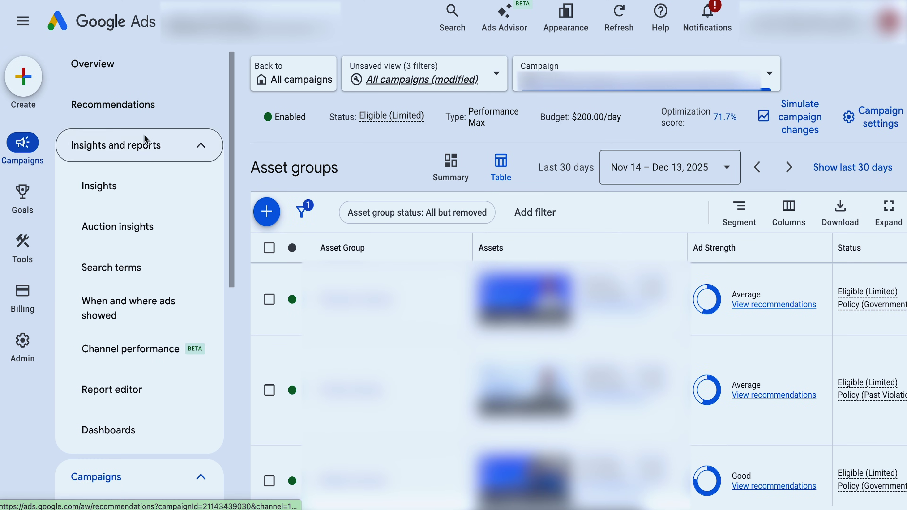
{"action": "left_click", "coordinate": [146, 146]}
{"action": "left_click", "coordinate": [146, 146]}
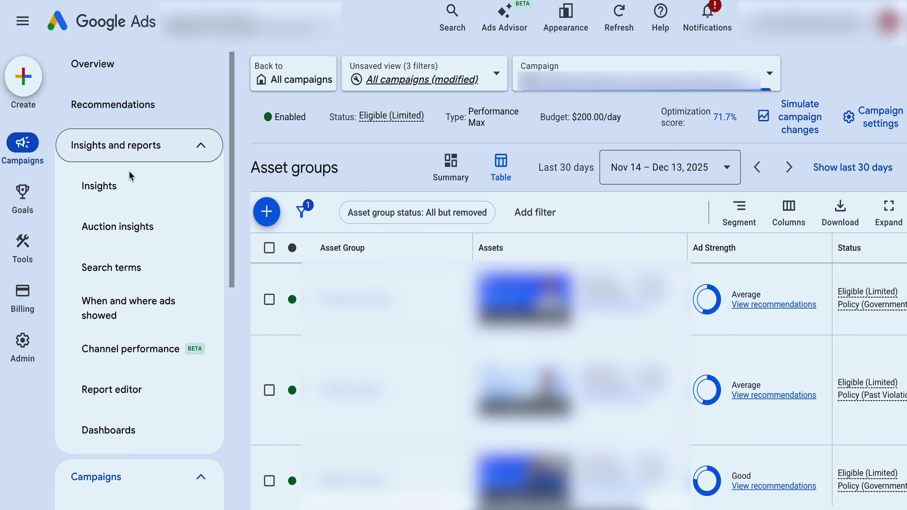
{"action": "left_click", "coordinate": [110, 266]}
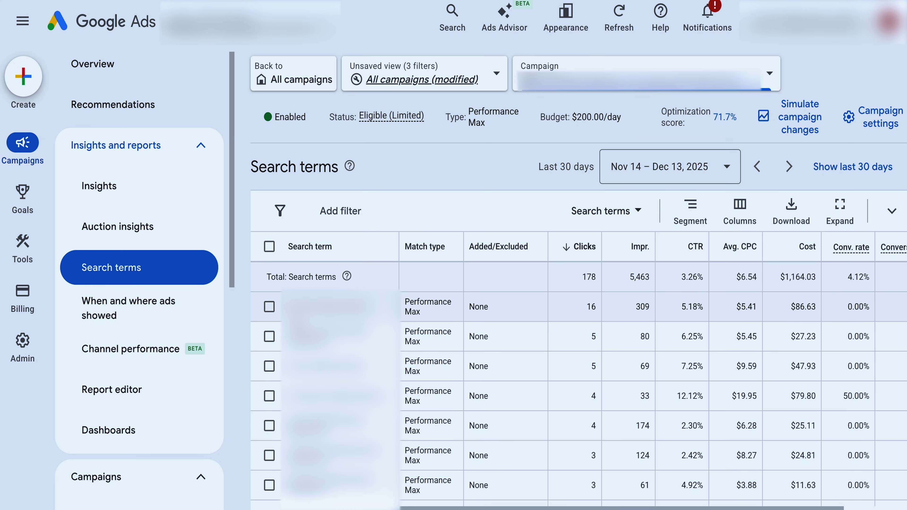
{"action": "scroll", "coordinate": [571, 322], "scroll_direction": "down", "scroll_amount": 5}
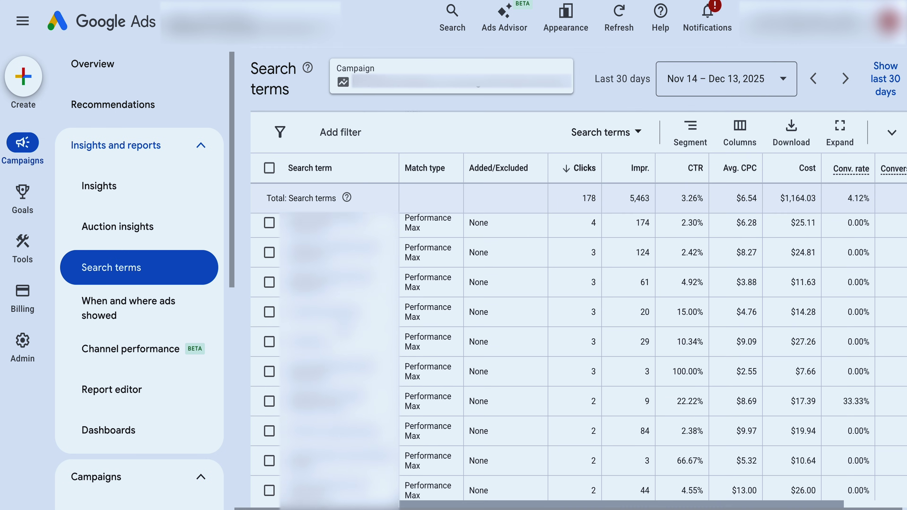
{"action": "left_click", "coordinate": [269, 342]}
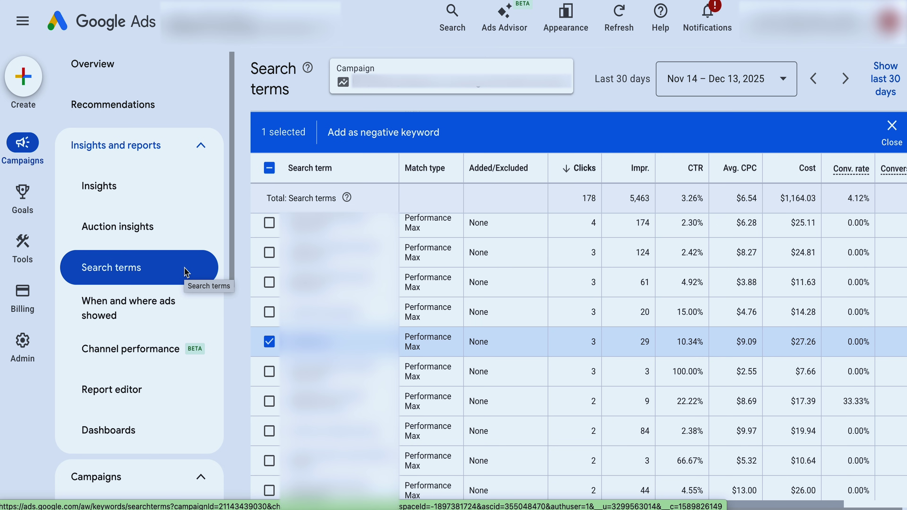
{"action": "left_click", "coordinate": [273, 342]}
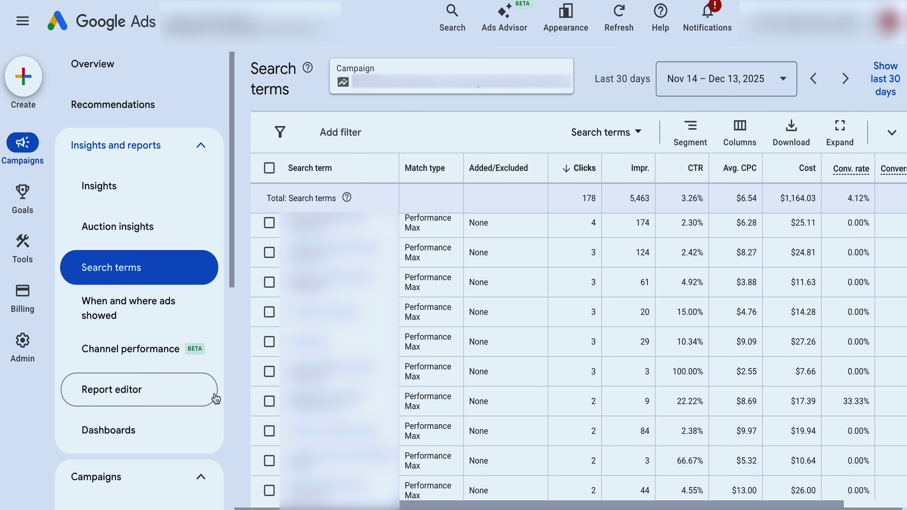
- Open the negative keywords of the $200.00/day Performance Max campaign
{"action": "scroll", "coordinate": [178, 398], "scroll_direction": "down", "scroll_amount": 5}
{"action": "scroll", "coordinate": [181, 400], "scroll_direction": "down", "scroll_amount": 2}
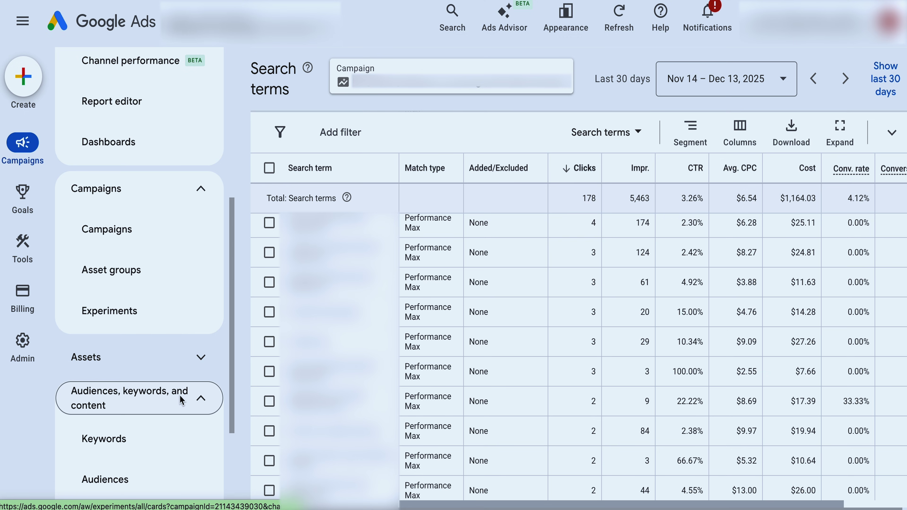
{"action": "left_click", "coordinate": [172, 401]}
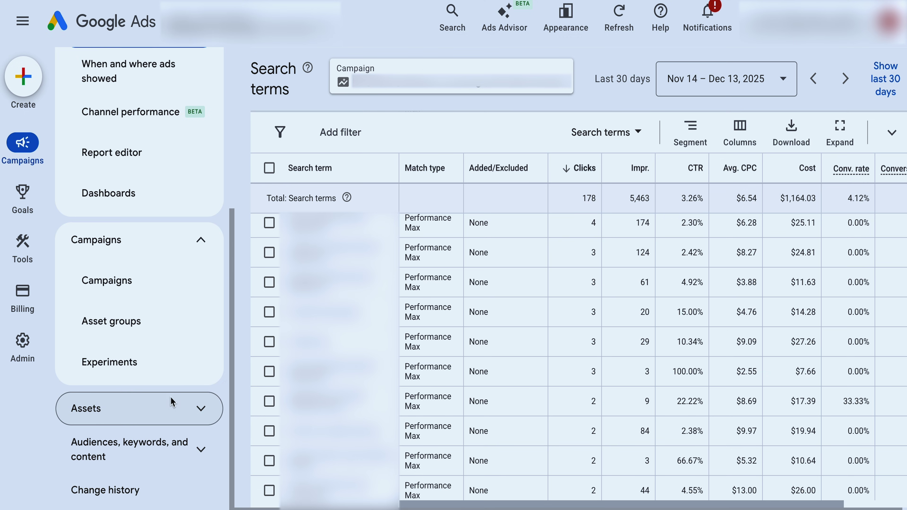
{"action": "left_click", "coordinate": [167, 446]}
{"action": "scroll", "coordinate": [167, 450], "scroll_direction": "down", "scroll_amount": 1}
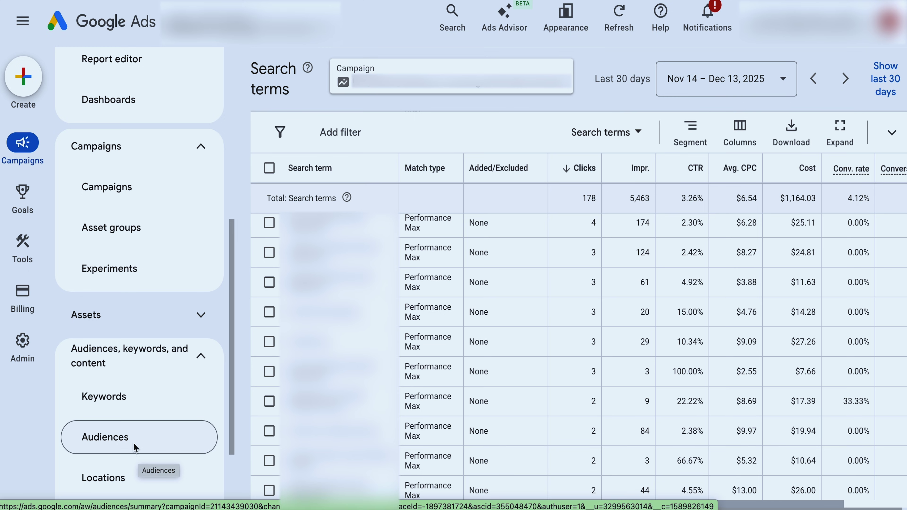
{"action": "left_click", "coordinate": [127, 410]}
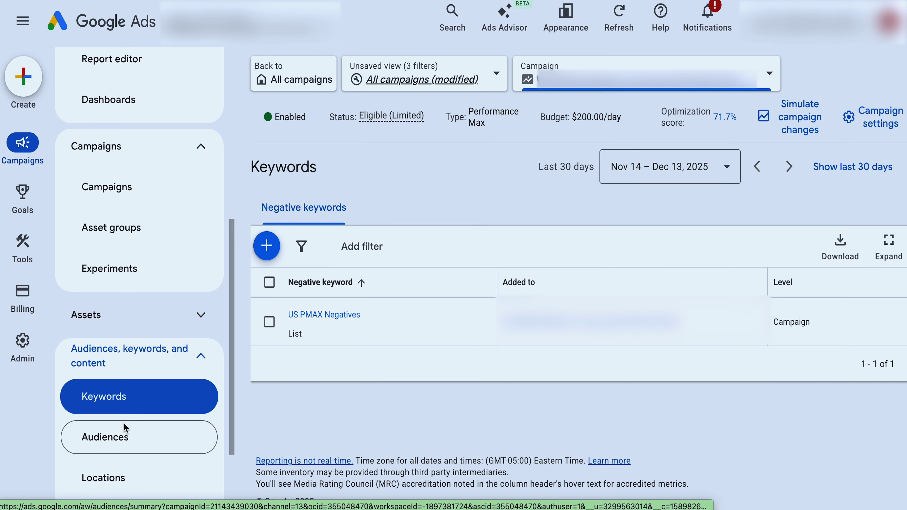
- Open the US PMAX Negatives list and look through its negative keywords
{"action": "left_click", "coordinate": [313, 314]}
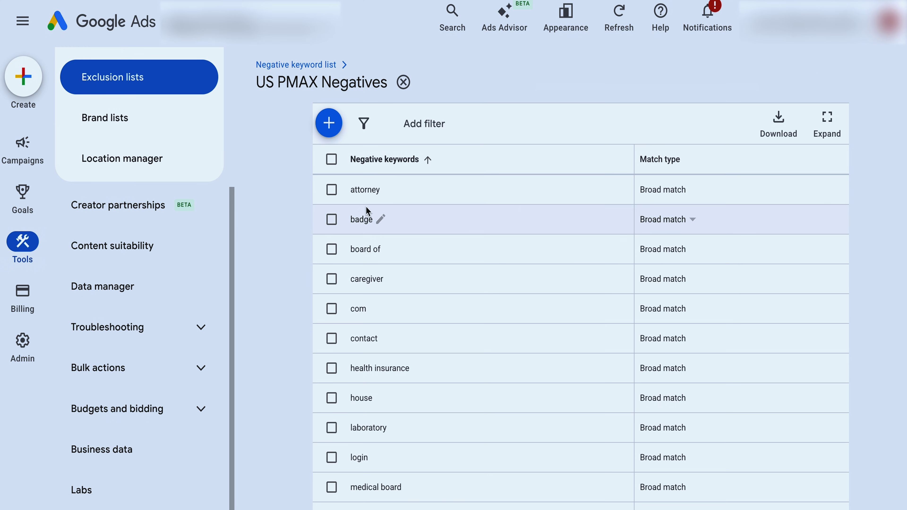
{"action": "key", "text": "alt+Left"}
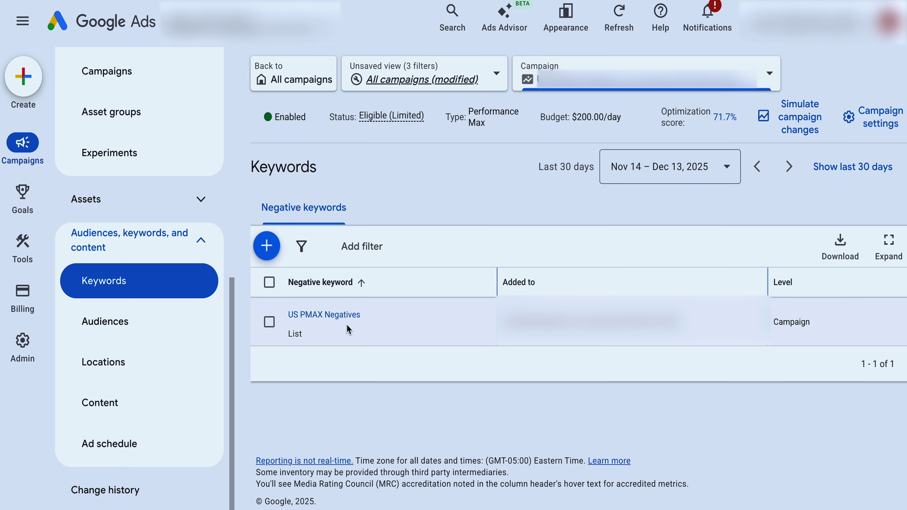
{"action": "left_click", "coordinate": [312, 319]}
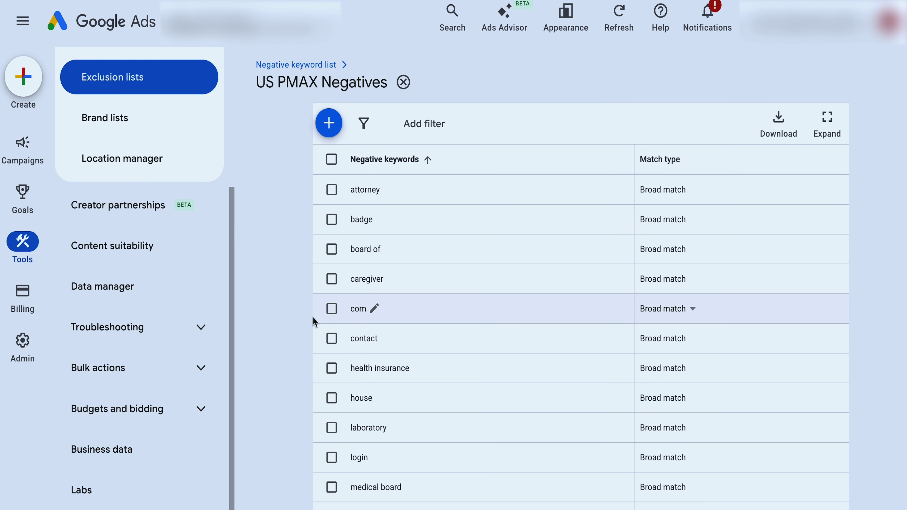
{"action": "scroll", "coordinate": [430, 373], "scroll_direction": "down", "scroll_amount": 4}
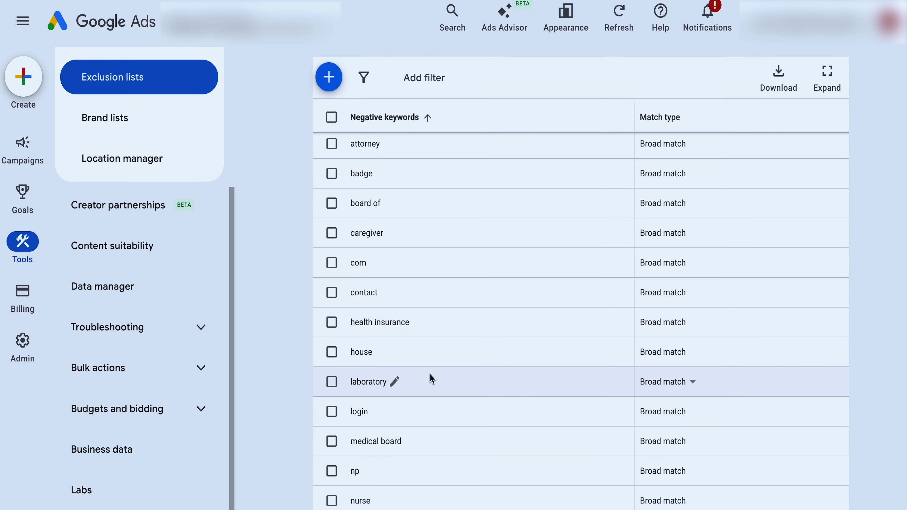
{"action": "scroll", "coordinate": [425, 393], "scroll_direction": "down", "scroll_amount": 2}
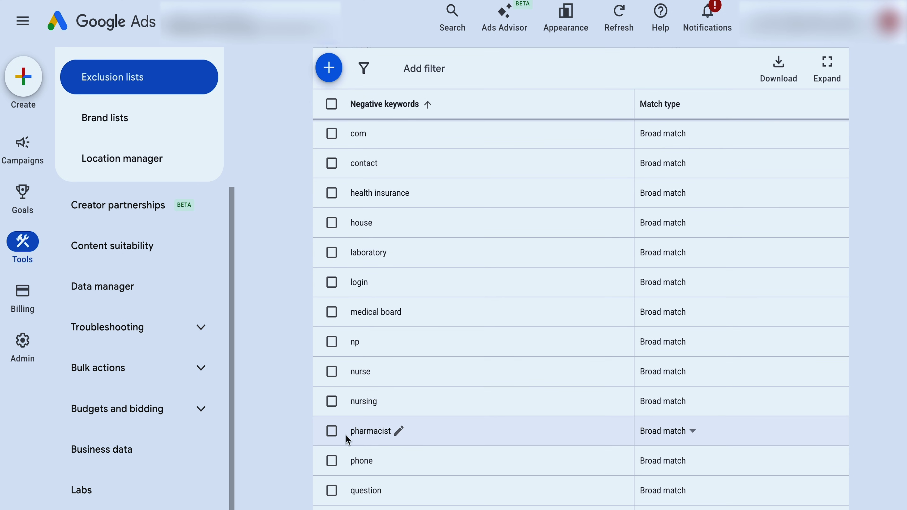
- Select the negative keywords pharmacist, nursing and health insurance as examples, and clear the selection again
{"action": "left_click", "coordinate": [332, 432]}
{"action": "left_click", "coordinate": [330, 403]}
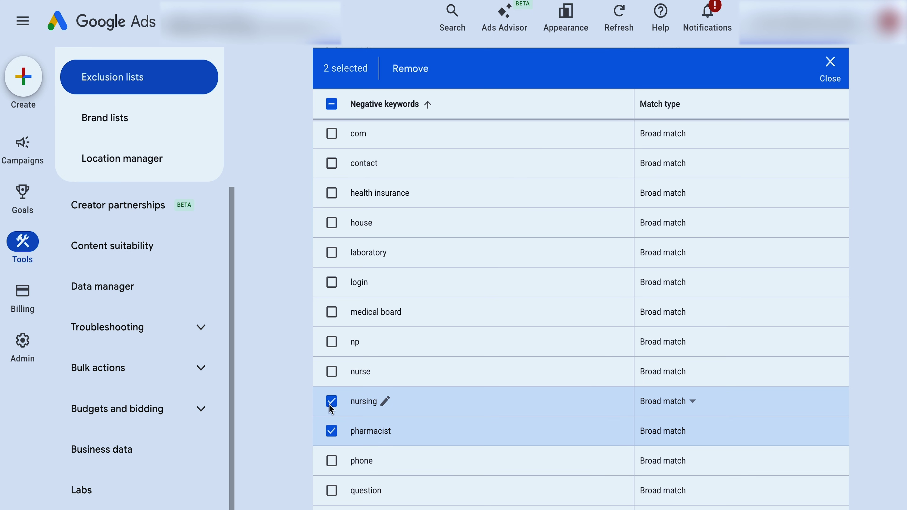
{"action": "left_click", "coordinate": [332, 193]}
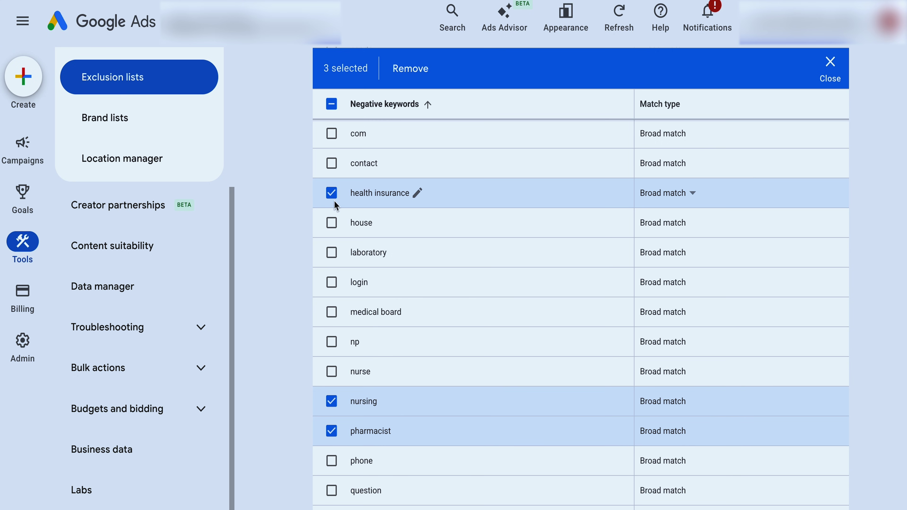
{"action": "left_click", "coordinate": [331, 193]}
{"action": "left_click", "coordinate": [331, 401]}
{"action": "left_click", "coordinate": [331, 431]}
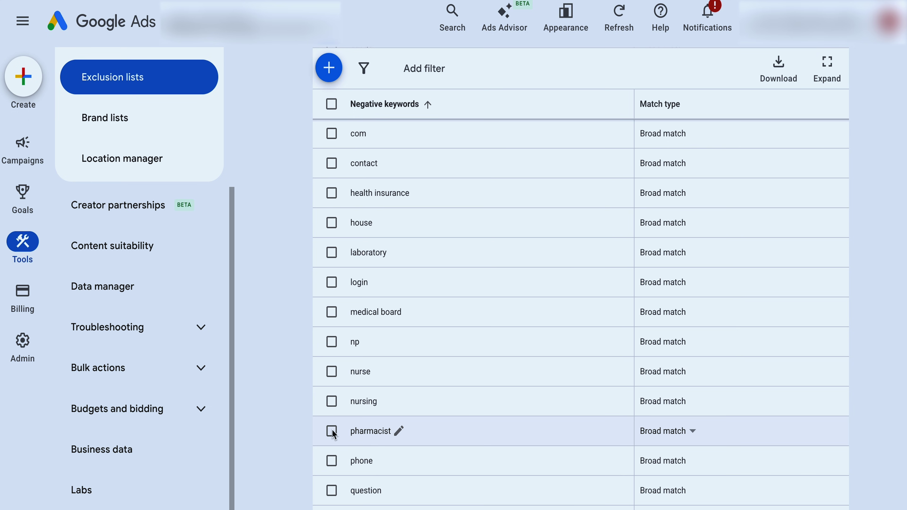
- Mark the negative keywords login and contact, and look through the rest of the exclusion list
{"action": "left_click", "coordinate": [331, 285]}
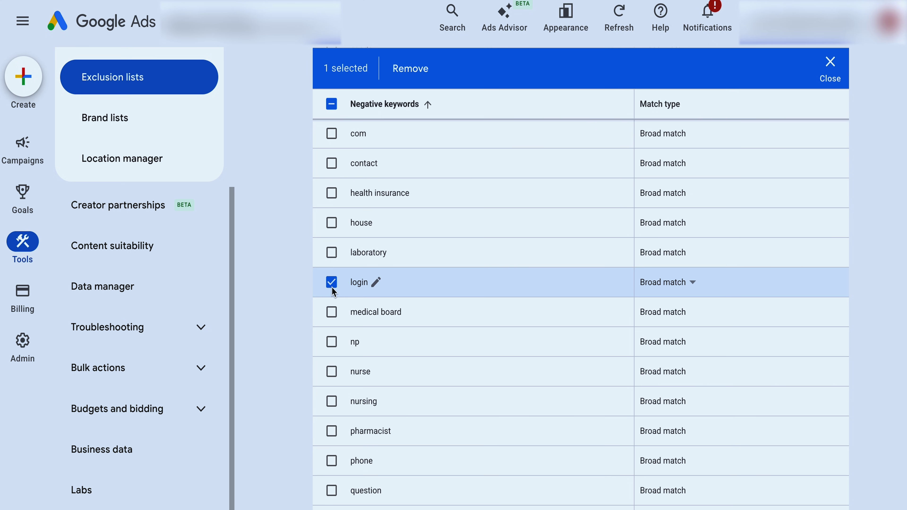
{"action": "left_click", "coordinate": [332, 165]}
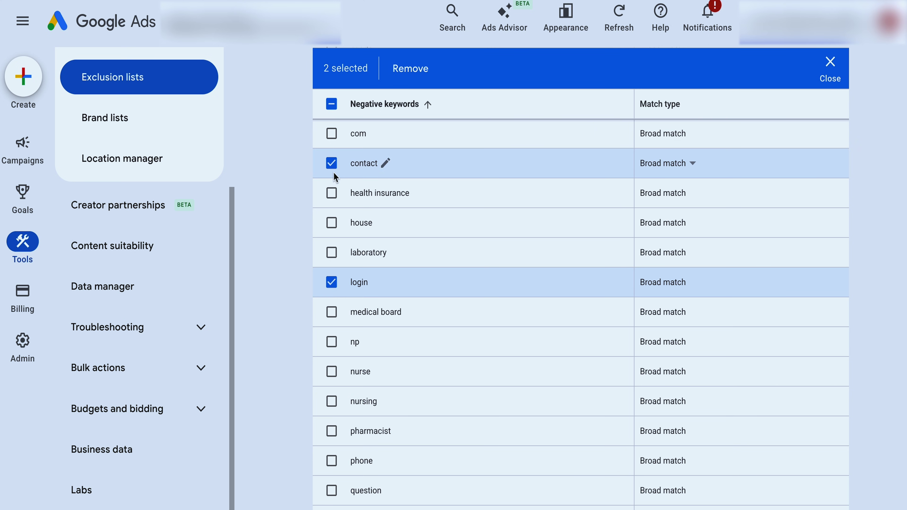
{"action": "scroll", "coordinate": [359, 330], "scroll_direction": "down", "scroll_amount": 2}
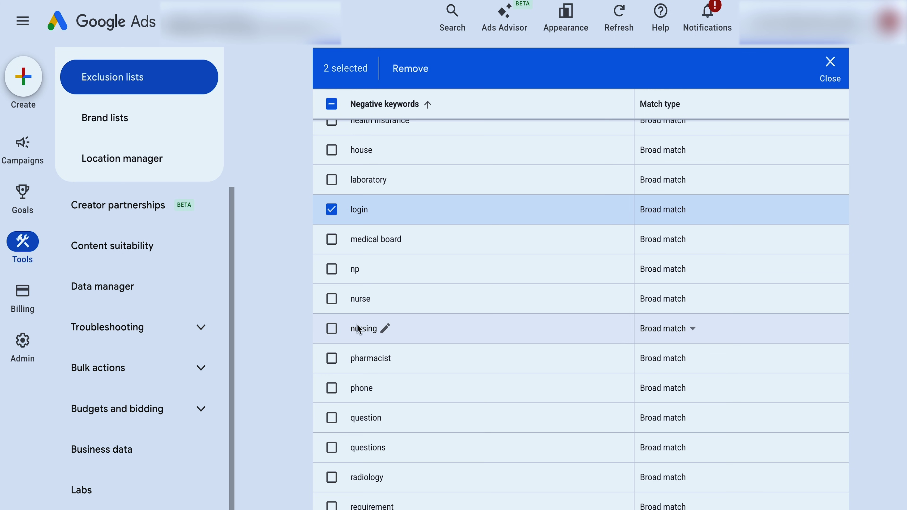
{"action": "scroll", "coordinate": [358, 328], "scroll_direction": "down", "scroll_amount": 3}
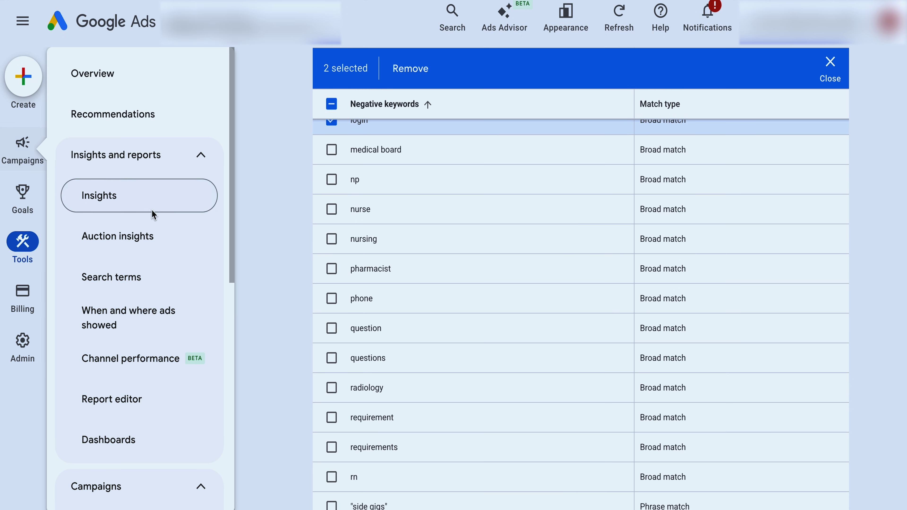
- Return to the campaign view, open the $200.00/day Performance Max campaign's settings and review them through to the demographic exclusions
{"action": "scroll", "coordinate": [134, 311], "scroll_direction": "down", "scroll_amount": 4}
{"action": "left_click", "coordinate": [130, 366]}
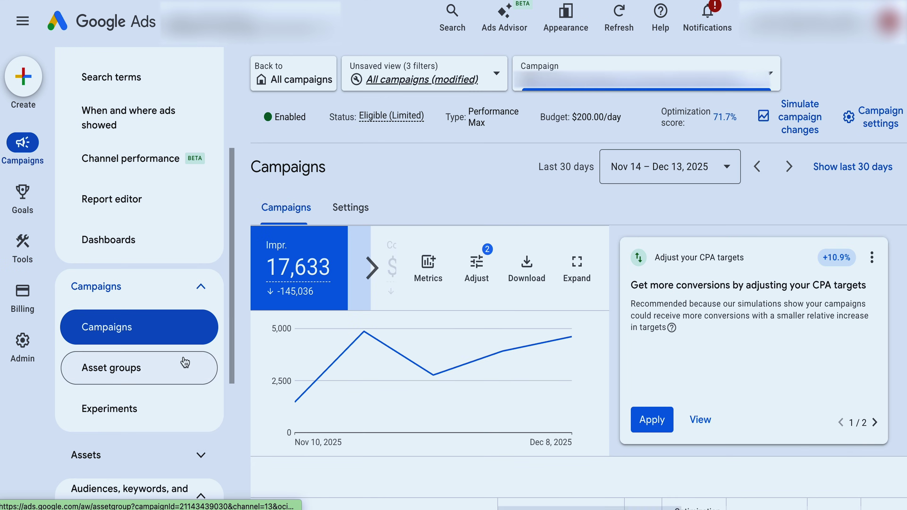
{"action": "scroll", "coordinate": [391, 357], "scroll_direction": "down", "scroll_amount": 5}
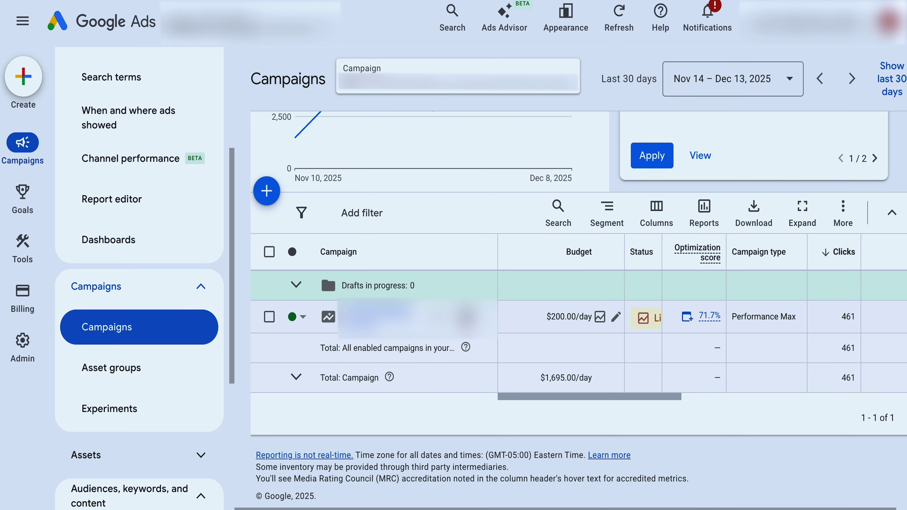
{"action": "left_click", "coordinate": [465, 317]}
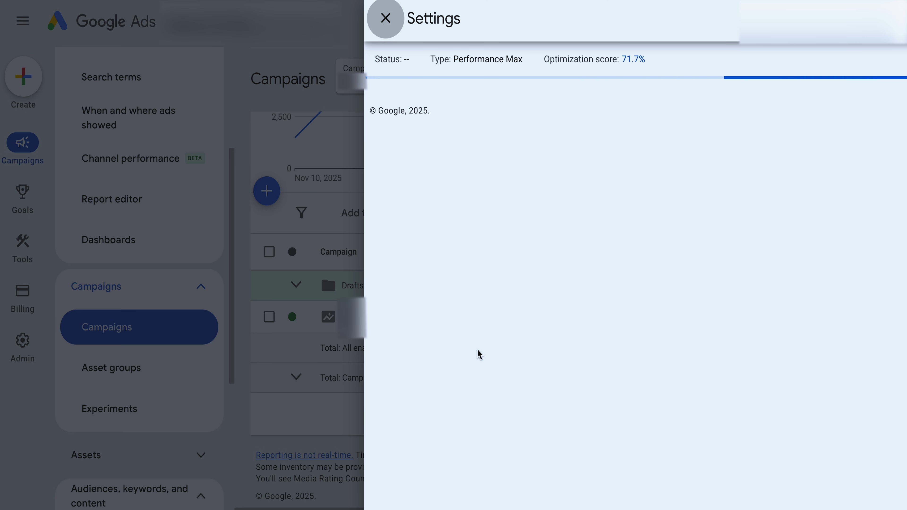
{"action": "scroll", "coordinate": [476, 353], "scroll_direction": "down", "scroll_amount": 5}
{"action": "scroll", "coordinate": [476, 354], "scroll_direction": "down", "scroll_amount": 10}
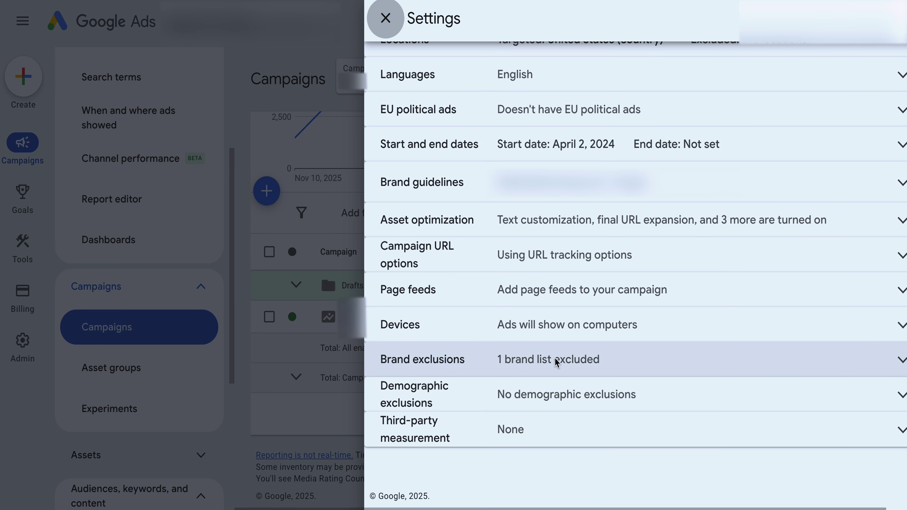
- Try age exclusions for 25-34 and 35-44 in the demographic exclusions, and close the campaign settings without saving them
{"action": "left_click", "coordinate": [526, 401]}
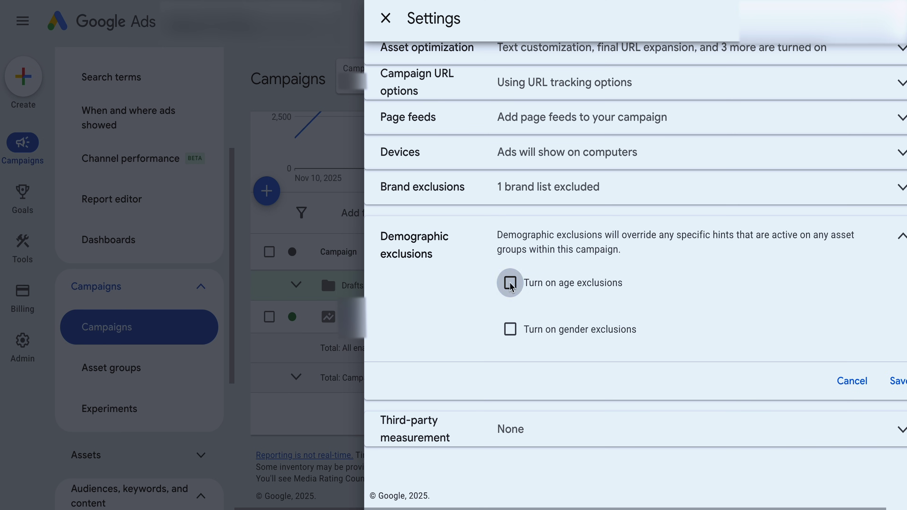
{"action": "left_click", "coordinate": [510, 283]}
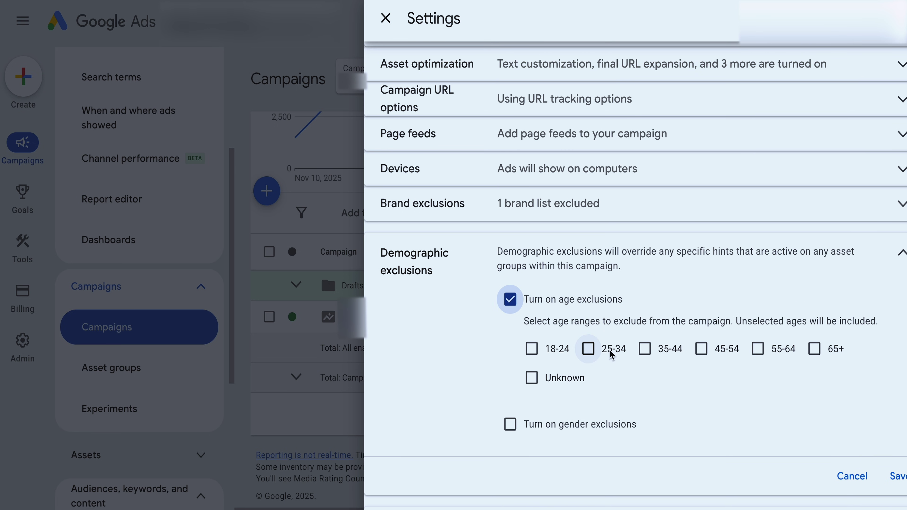
{"action": "left_click", "coordinate": [609, 349]}
{"action": "left_click", "coordinate": [643, 350]}
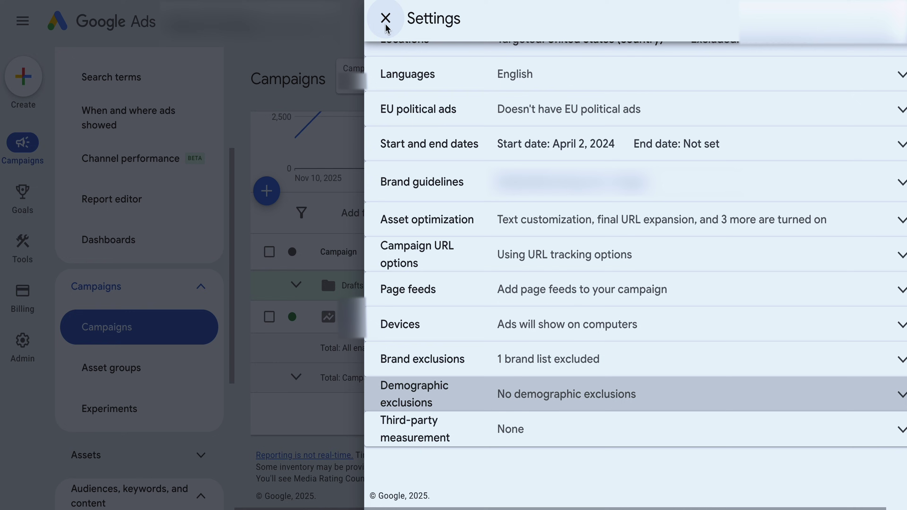
{"action": "left_click", "coordinate": [385, 20]}
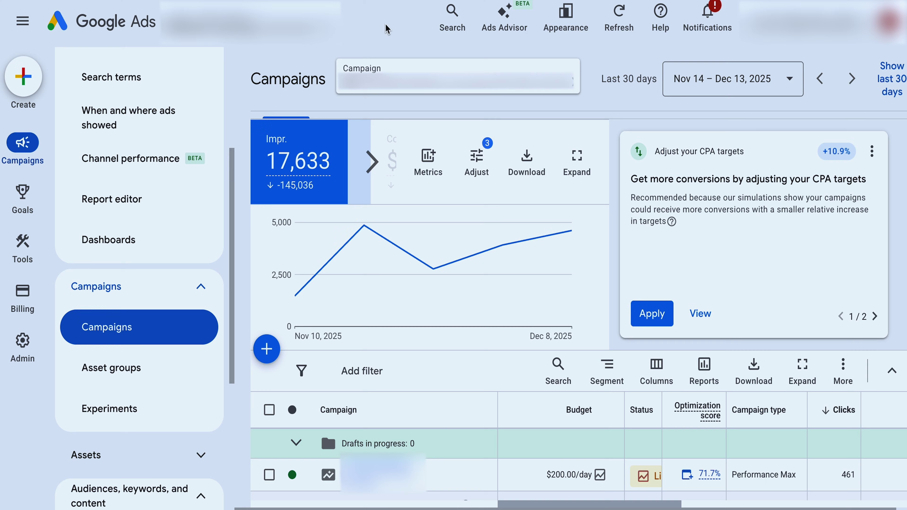
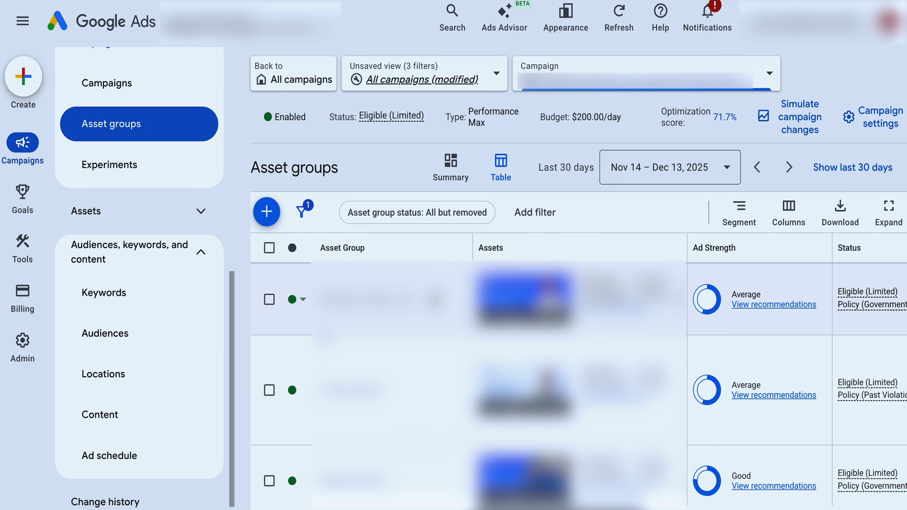
- Open the first asset group's assets and reapply the asset type filter for Headline
{"action": "left_click", "coordinate": [593, 308]}
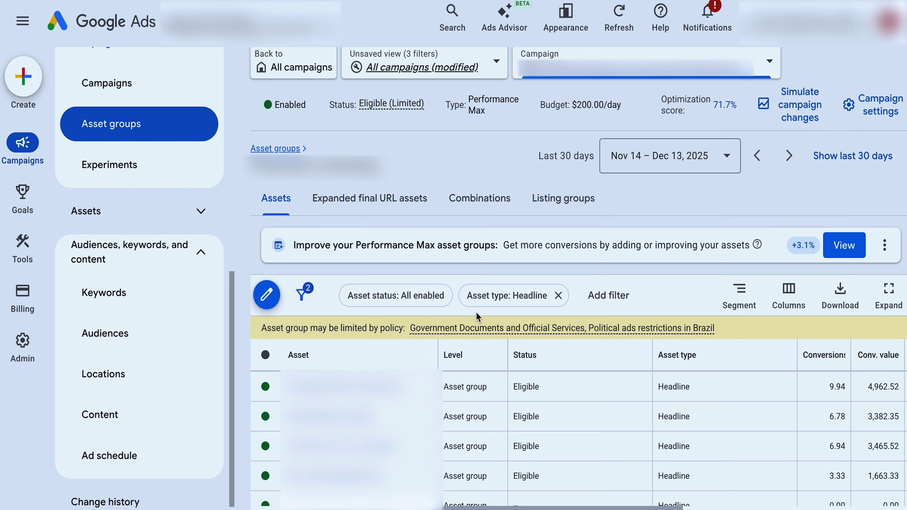
{"action": "scroll", "coordinate": [515, 143], "scroll_direction": "down", "scroll_amount": 5}
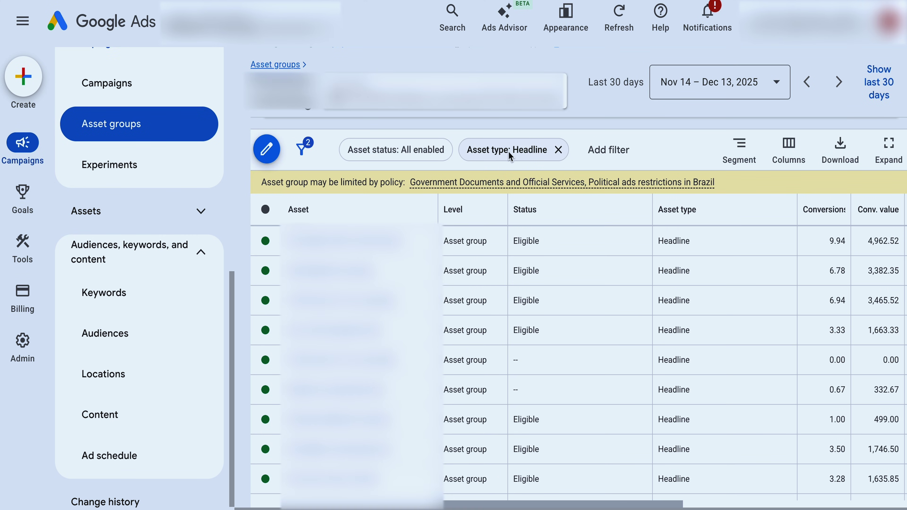
{"action": "left_click", "coordinate": [558, 150]}
{"action": "left_click", "coordinate": [491, 150]}
{"action": "scroll", "coordinate": [496, 357], "scroll_direction": "down", "scroll_amount": 1}
{"action": "left_click", "coordinate": [497, 418]}
{"action": "left_click", "coordinate": [473, 168]}
{"action": "left_click", "coordinate": [543, 494]}
- Look through the headline assets' conversion, click, cost and impression columns
{"action": "scroll", "coordinate": [543, 437], "scroll_direction": "down", "scroll_amount": 5}
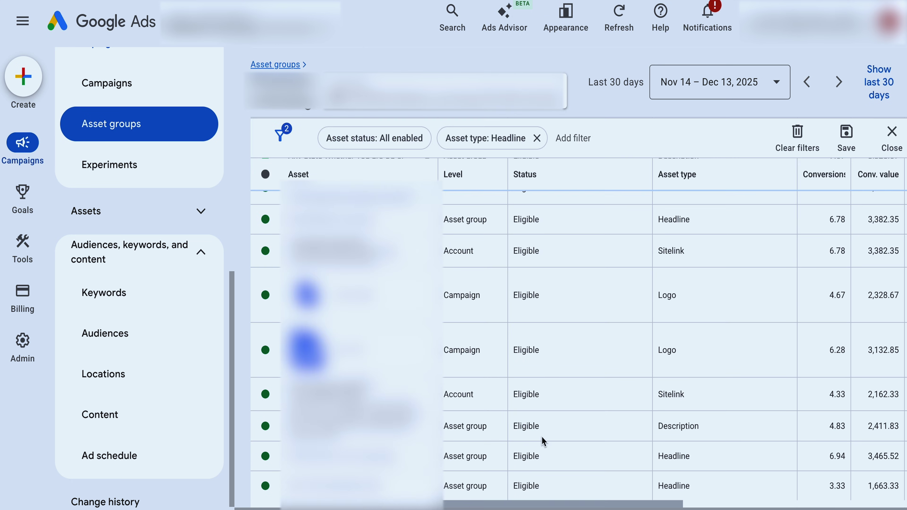
{"action": "scroll", "coordinate": [543, 443], "scroll_direction": "down", "scroll_amount": 3}
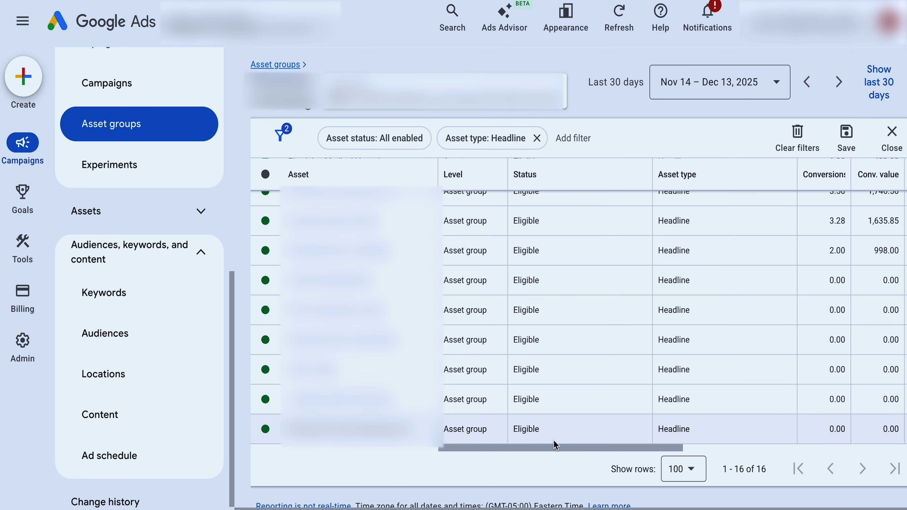
{"action": "scroll", "coordinate": [551, 442], "scroll_direction": "right", "scroll_amount": 5}
{"action": "scroll", "coordinate": [556, 444], "scroll_direction": "right", "scroll_amount": 5}
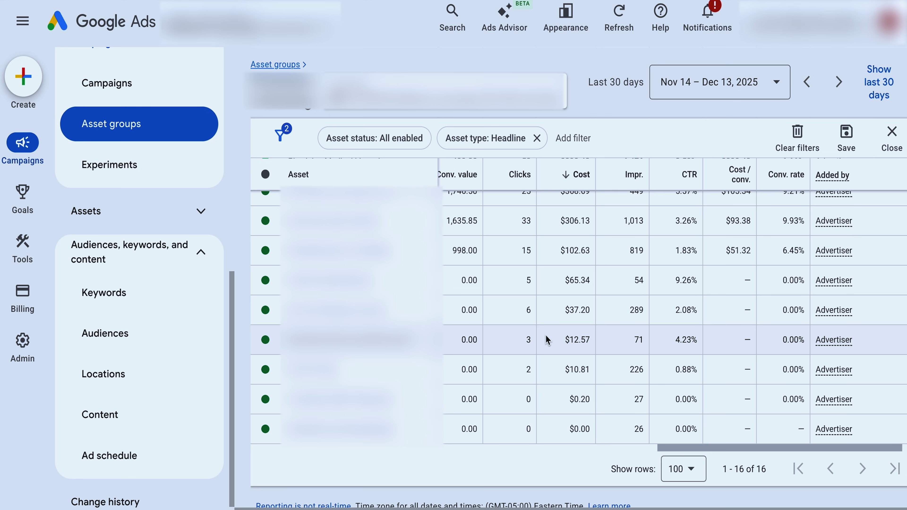
{"action": "scroll", "coordinate": [548, 340], "scroll_direction": "up", "scroll_amount": 8}
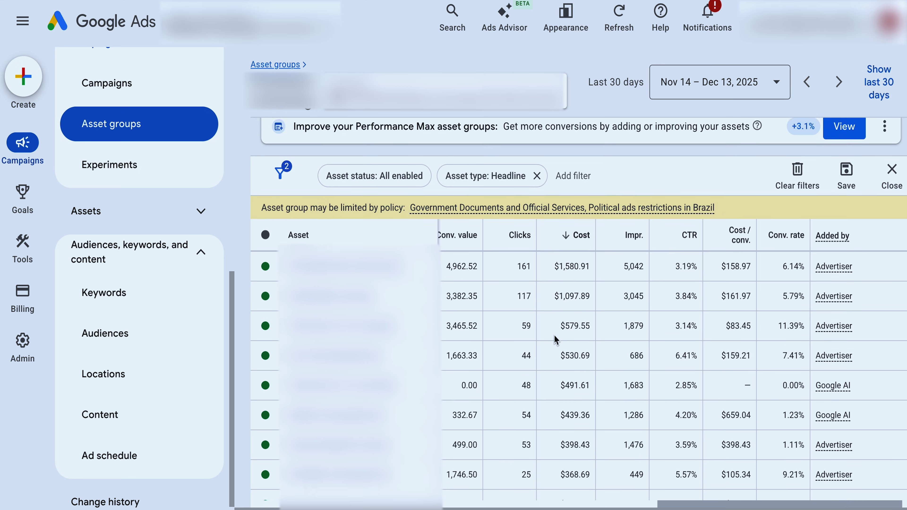
- Compare the impressions of the highest-spending headlines with those of the lowest-spending ones
{"action": "double_click", "coordinate": [629, 269]}
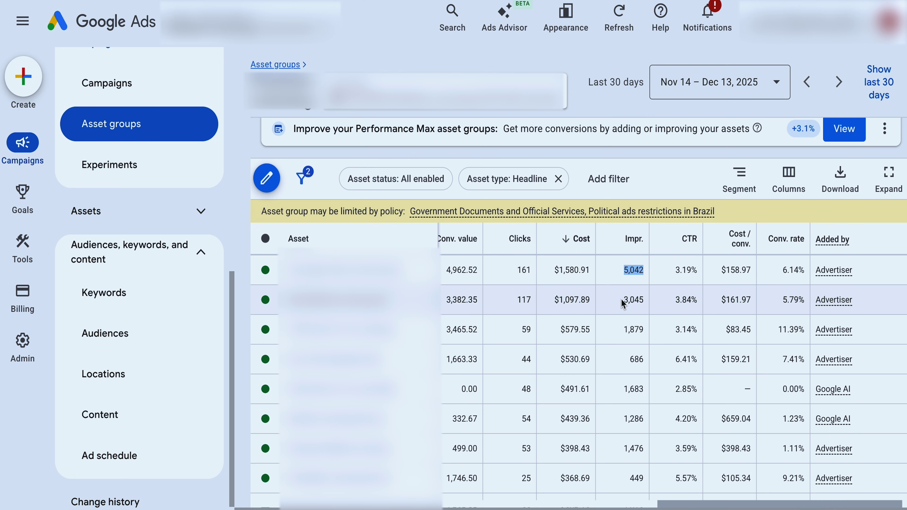
{"action": "double_click", "coordinate": [628, 300]}
{"action": "double_click", "coordinate": [630, 329]}
{"action": "left_click_drag", "start_coordinate": [629, 388], "coordinate": [644, 389]}
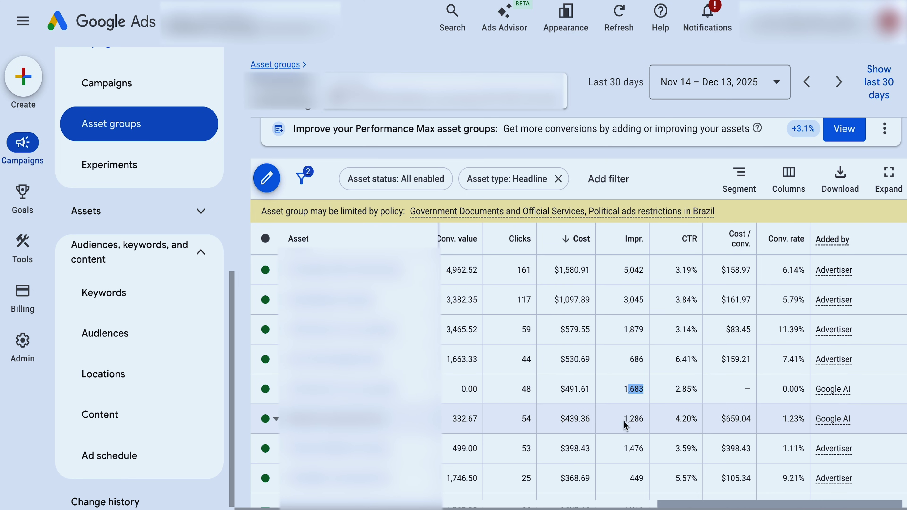
{"action": "double_click", "coordinate": [626, 422]}
{"action": "scroll", "coordinate": [627, 403], "scroll_direction": "down", "scroll_amount": 10}
{"action": "double_click", "coordinate": [638, 378]}
{"action": "double_click", "coordinate": [638, 348]}
{"action": "left_click_drag", "start_coordinate": [632, 289], "coordinate": [639, 285]}
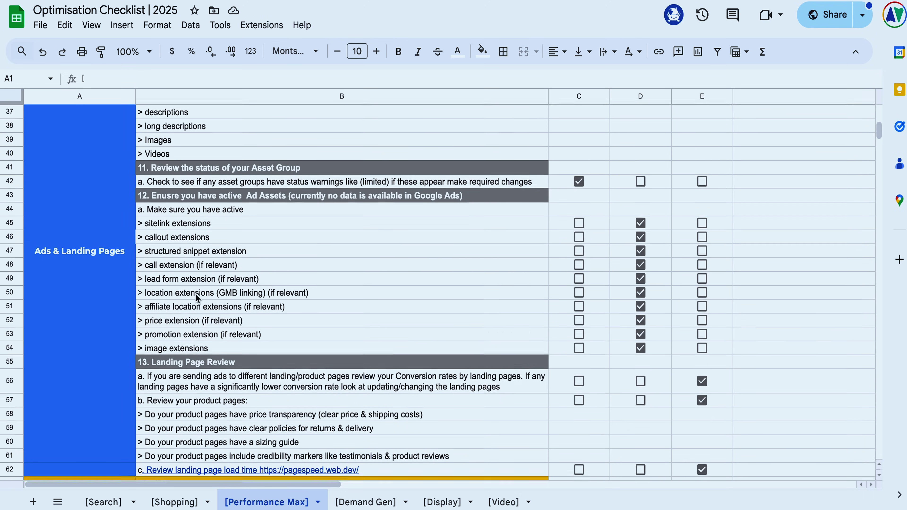
- Switch to the Optimisation Checklist in Google Sheets and look through the remaining Performance Max tasks down to Quality Control Checks
{"action": "scroll", "coordinate": [197, 297], "scroll_direction": "down", "scroll_amount": 10}
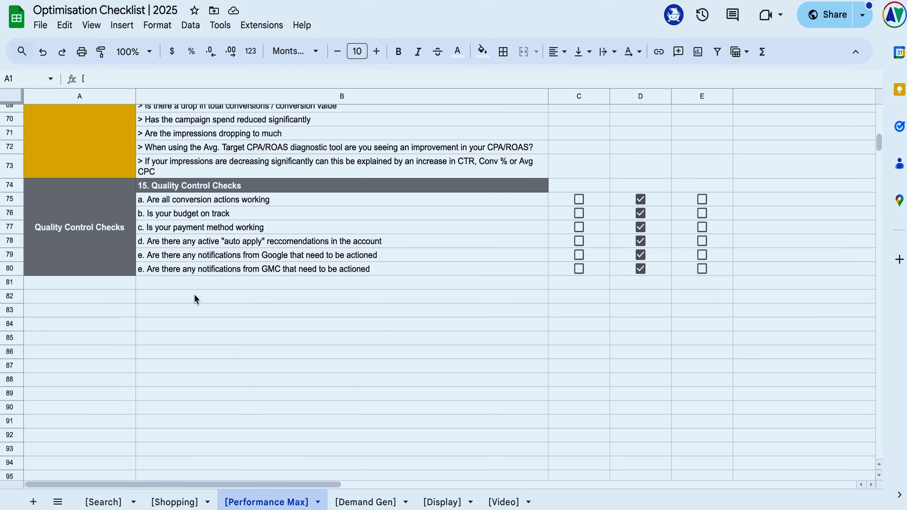
- Switch to Google Ads and open the campaign's Overview page
{"action": "scroll", "coordinate": [195, 298], "scroll_direction": "up", "scroll_amount": 5}
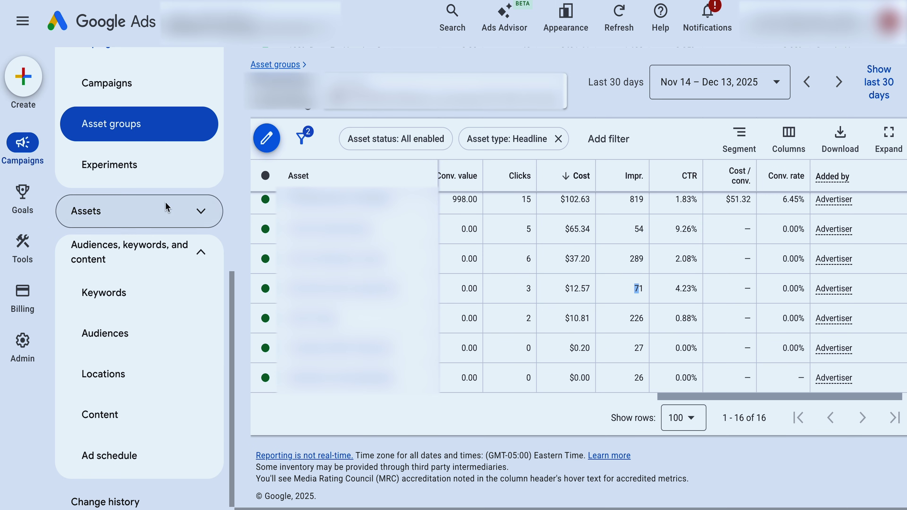
{"action": "scroll", "coordinate": [130, 113], "scroll_direction": "up", "scroll_amount": 10}
{"action": "scroll", "coordinate": [133, 82], "scroll_direction": "up", "scroll_amount": 2}
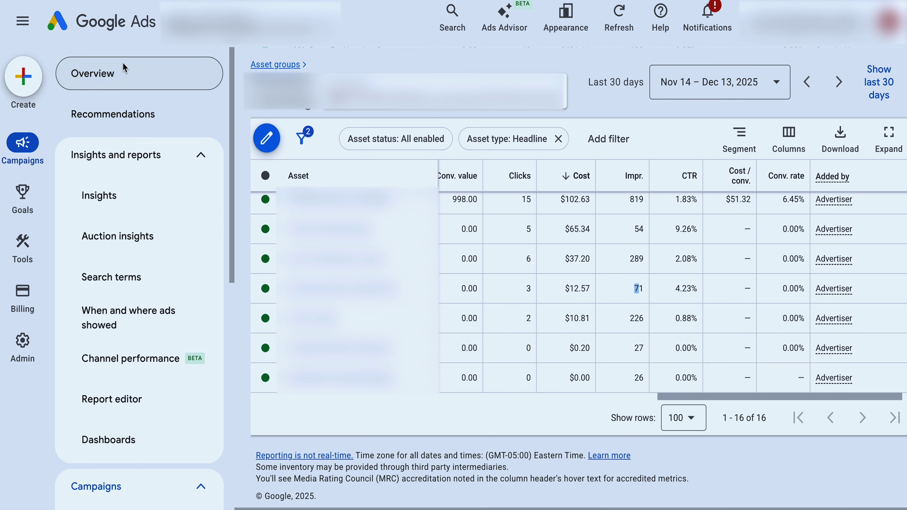
{"action": "left_click", "coordinate": [124, 70]}
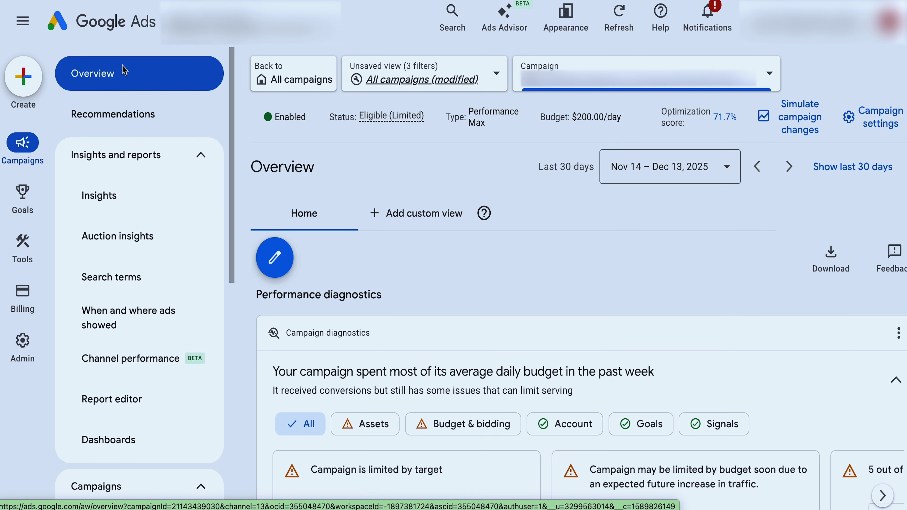
- Open the campaign's Campaigns page and dismiss the recommendation card about adjusting the CPA targets
{"action": "scroll", "coordinate": [137, 266], "scroll_direction": "down", "scroll_amount": 7}
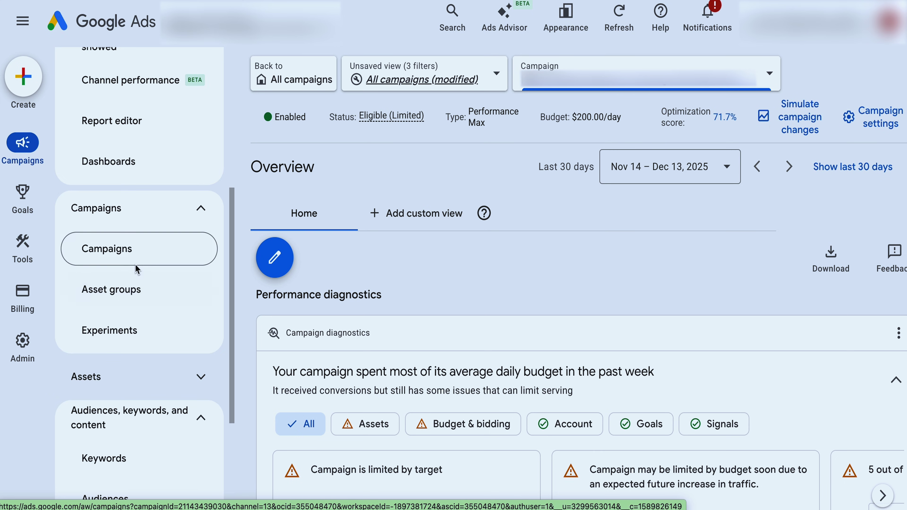
{"action": "left_click", "coordinate": [127, 262]}
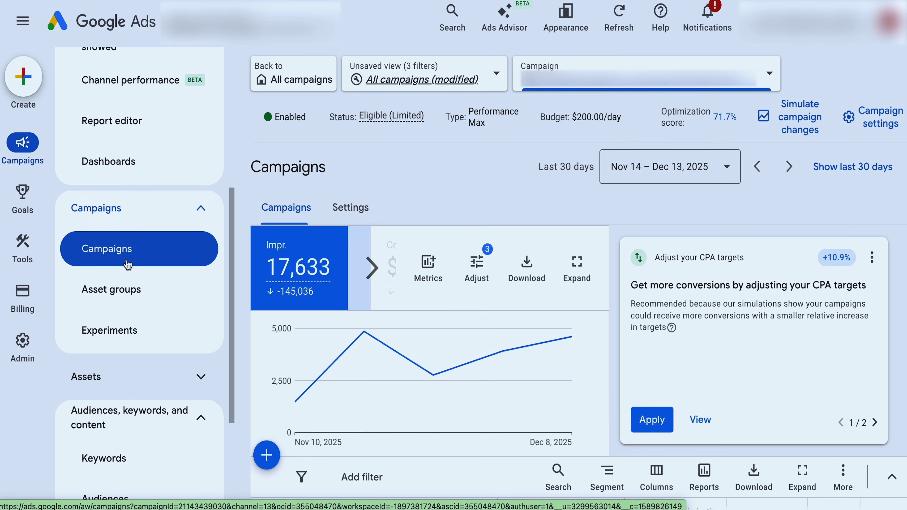
{"action": "left_click", "coordinate": [871, 257]}
{"action": "left_click", "coordinate": [856, 297]}
{"action": "scroll", "coordinate": [682, 356], "scroll_direction": "down", "scroll_amount": 3}
{"action": "scroll", "coordinate": [443, 332], "scroll_direction": "up", "scroll_amount": 3}
{"action": "scroll", "coordinate": [127, 242], "scroll_direction": "up", "scroll_amount": 8}
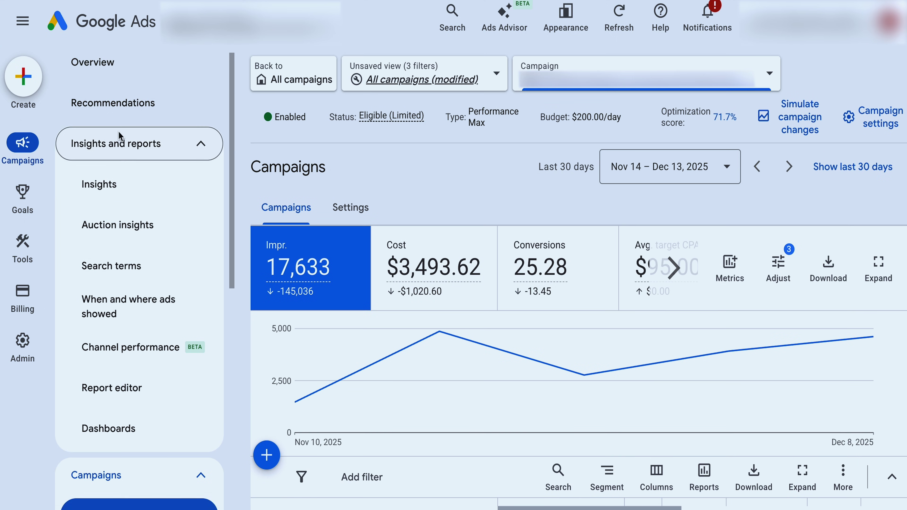
- Return to the campaign's Overview and check which metrics can replace Avg. Target CPA in the performance summary
{"action": "left_click", "coordinate": [93, 73]}
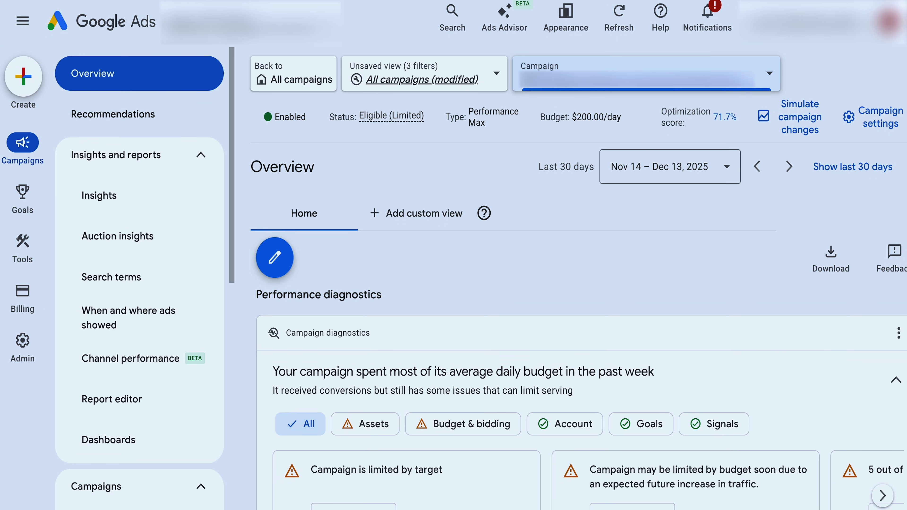
{"action": "scroll", "coordinate": [546, 303], "scroll_direction": "down", "scroll_amount": 8}
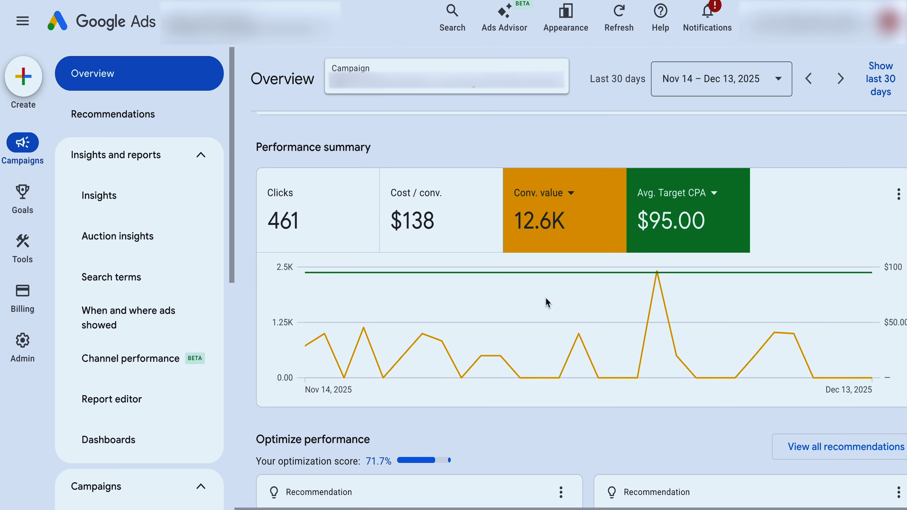
{"action": "left_click", "coordinate": [691, 194]}
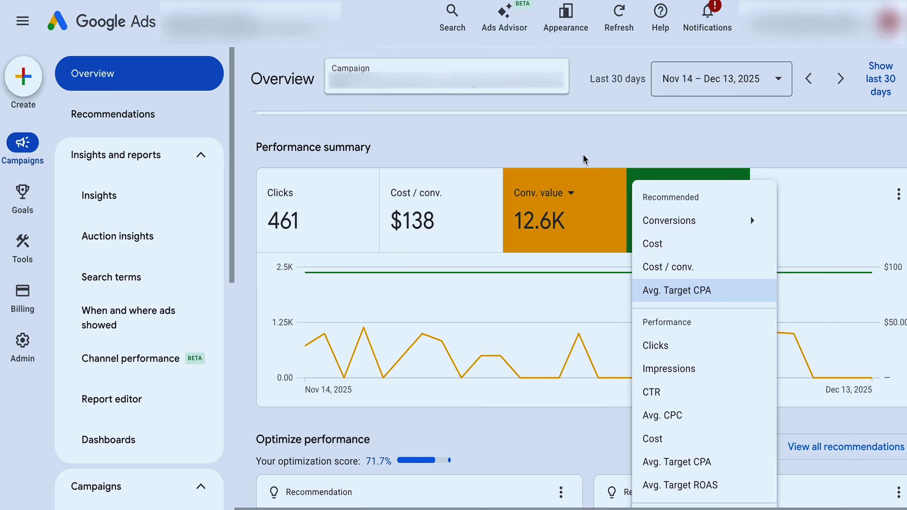
{"action": "left_click", "coordinate": [526, 158]}
- Set the Overview's custom date range to May 4 – Nov 29, 2025
{"action": "left_click", "coordinate": [688, 95]}
{"action": "scroll", "coordinate": [773, 316], "scroll_direction": "up", "scroll_amount": 15}
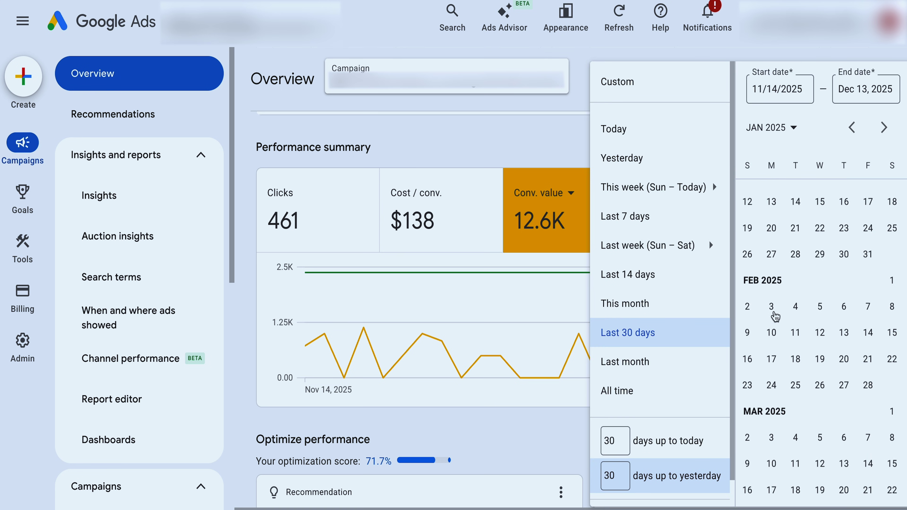
{"action": "scroll", "coordinate": [748, 375], "scroll_direction": "down", "scroll_amount": 8}
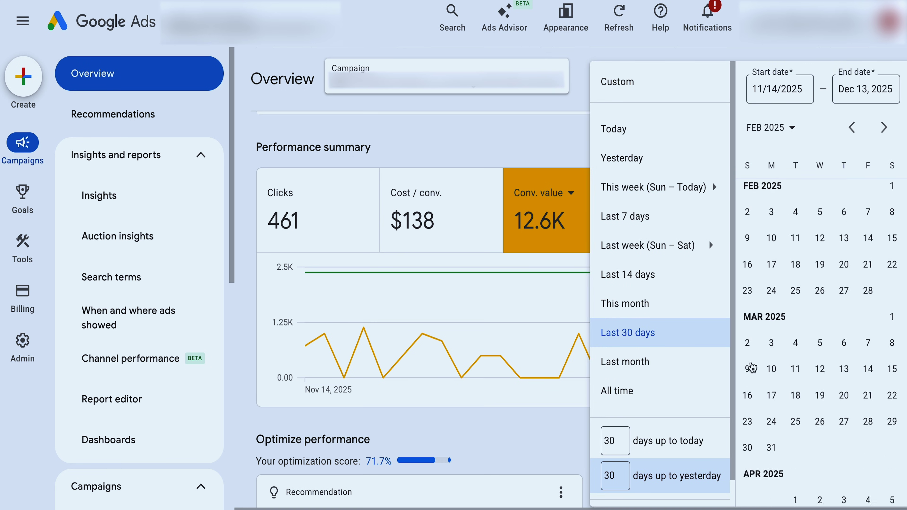
{"action": "scroll", "coordinate": [747, 368], "scroll_direction": "up", "scroll_amount": 3}
{"action": "left_click", "coordinate": [747, 366]}
{"action": "scroll", "coordinate": [744, 364], "scroll_direction": "down", "scroll_amount": 10}
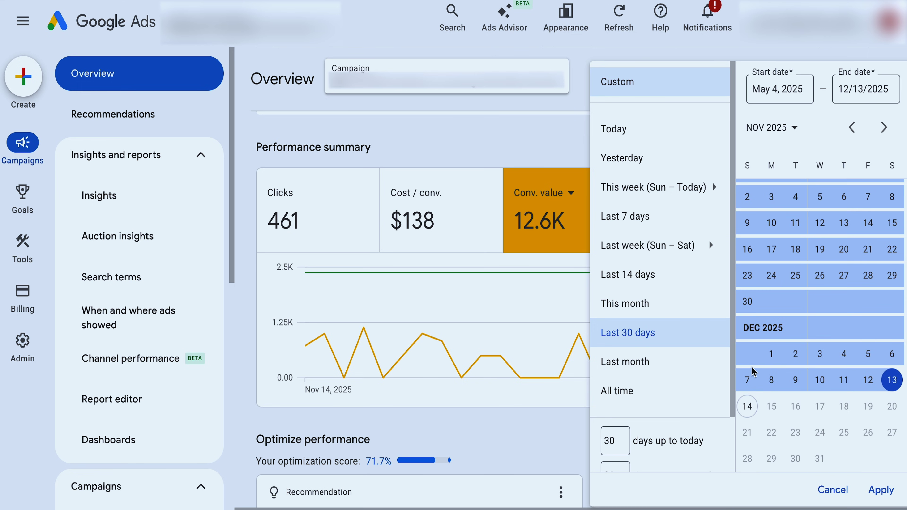
{"action": "left_click", "coordinate": [891, 275]}
{"action": "left_click", "coordinate": [881, 490]}
- Check the performance summary's time interval options and chart Cost / conv. against Avg. Target CPA
{"action": "scroll", "coordinate": [790, 316], "scroll_direction": "down", "scroll_amount": 5}
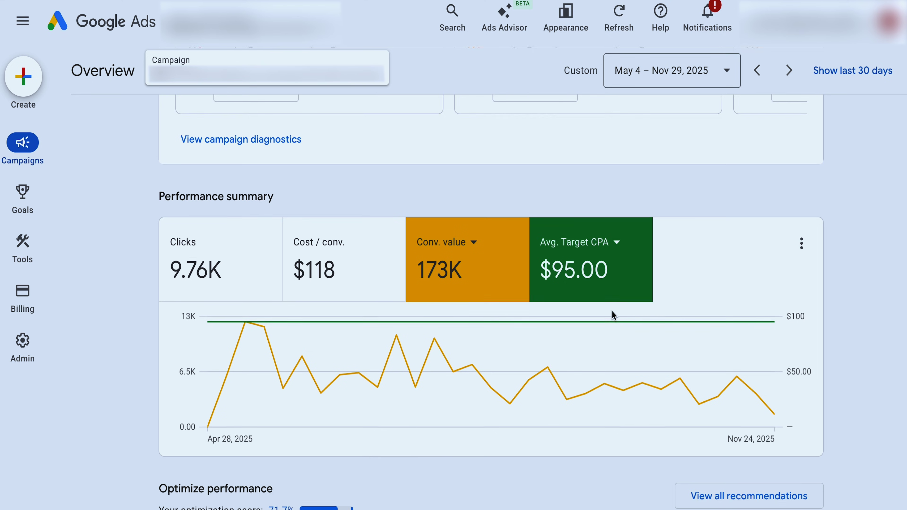
{"action": "left_click", "coordinate": [801, 216]}
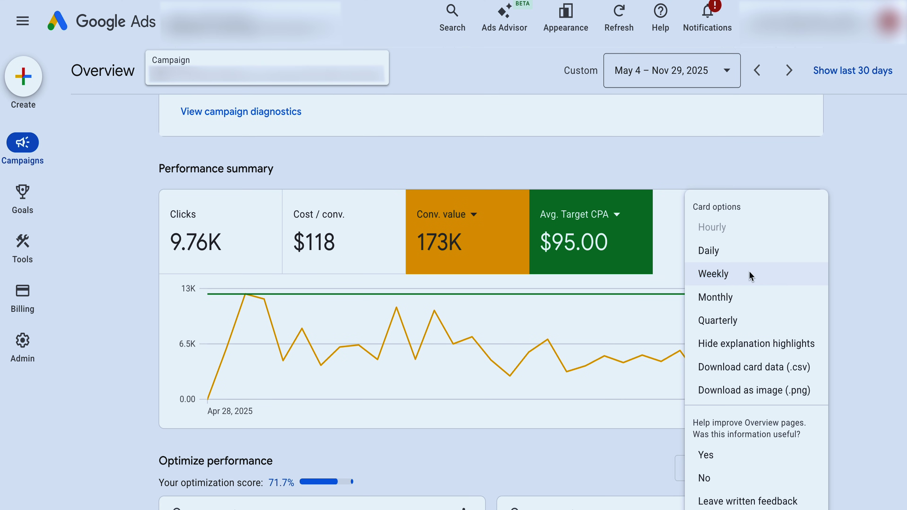
{"action": "left_click", "coordinate": [553, 152]}
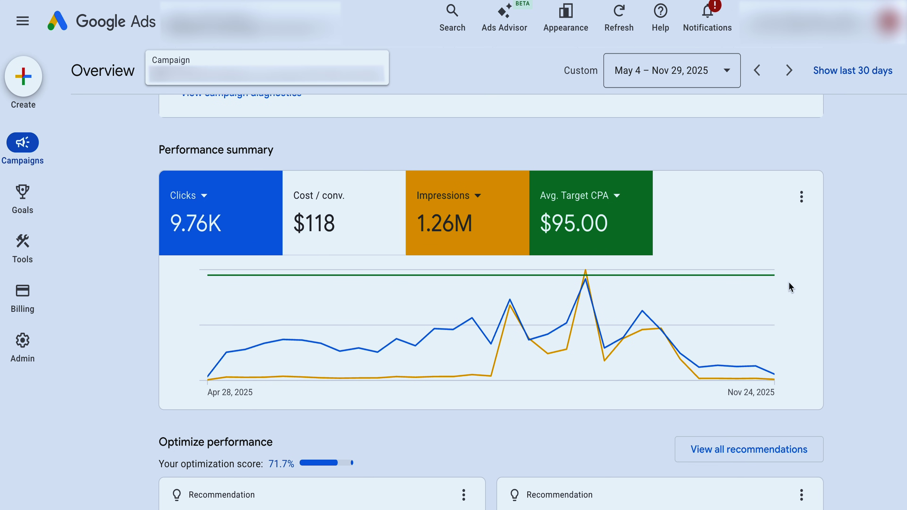
{"action": "left_click", "coordinate": [344, 227]}
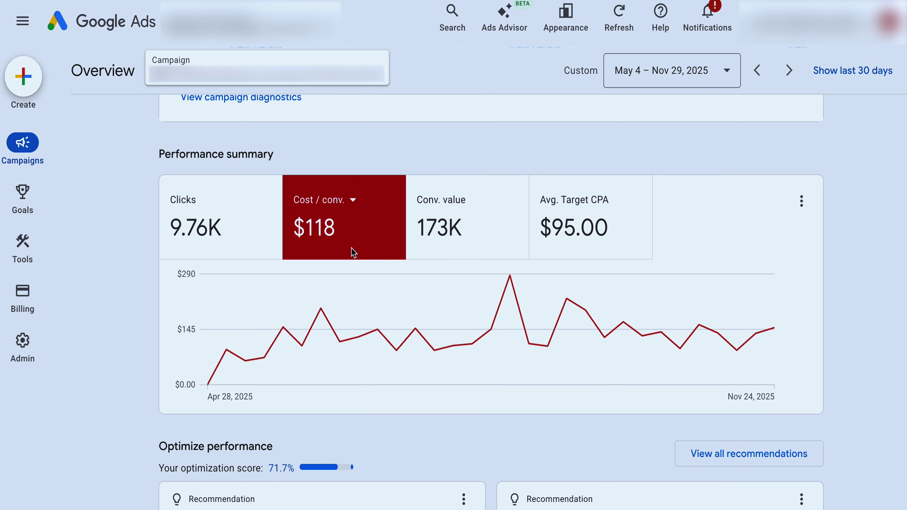
{"action": "left_click", "coordinate": [572, 236]}
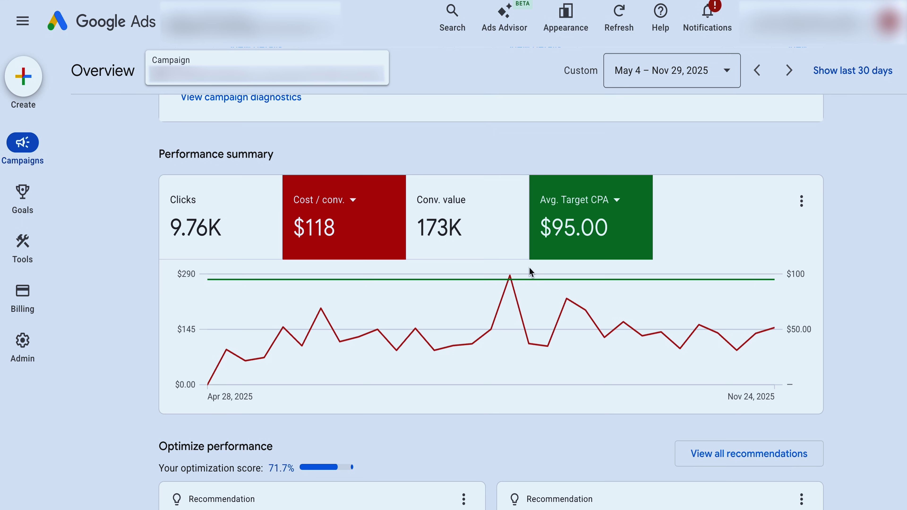
{"action": "mouse_move", "coordinate": [406, 293]}
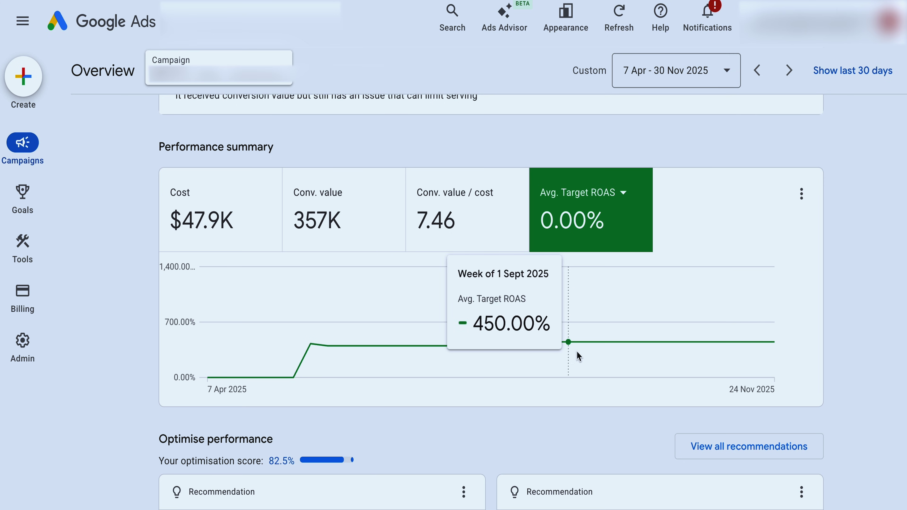
- In the Target ROAS campaign's performance summary, plot the Cost metric and change it to Clicks
{"action": "left_click", "coordinate": [214, 200]}
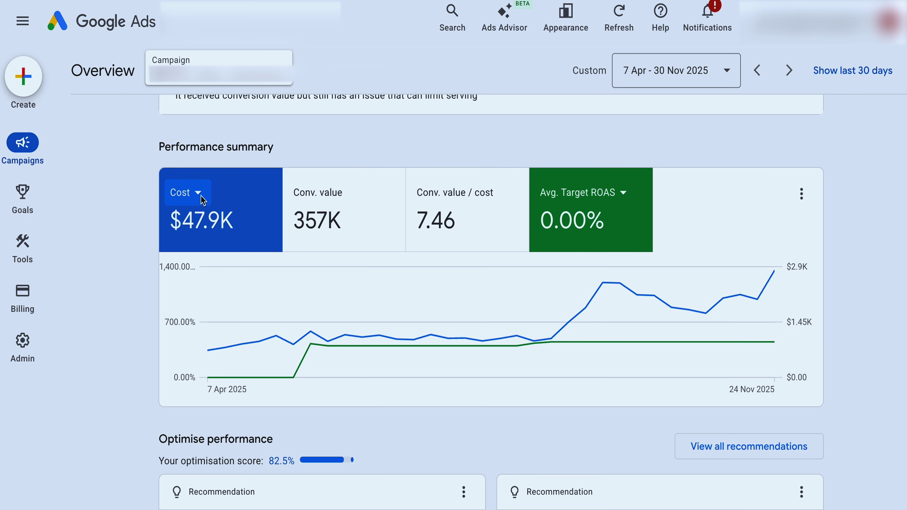
{"action": "left_click", "coordinate": [202, 197]}
{"action": "left_click", "coordinate": [188, 345]}
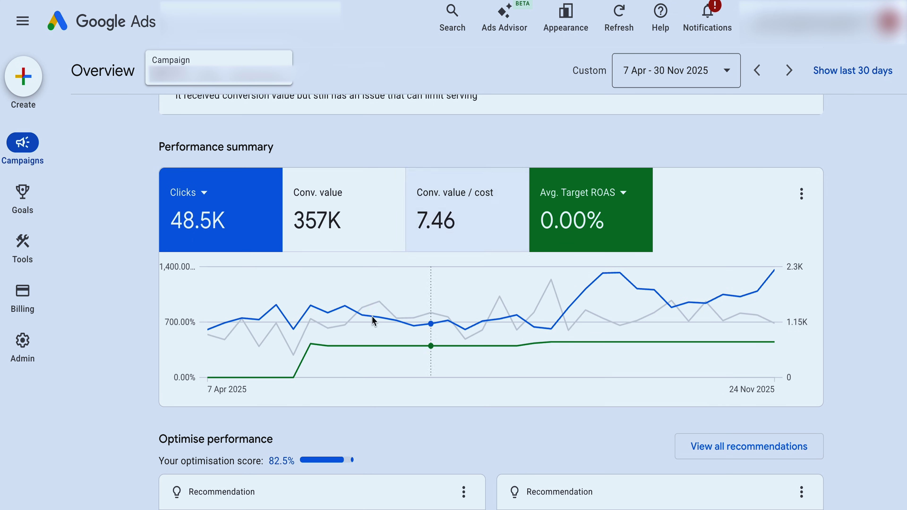
- Chart Conv. value / cost against Avg. Target ROAS, toggling it off and on to compare the trends
{"action": "left_click", "coordinate": [450, 238]}
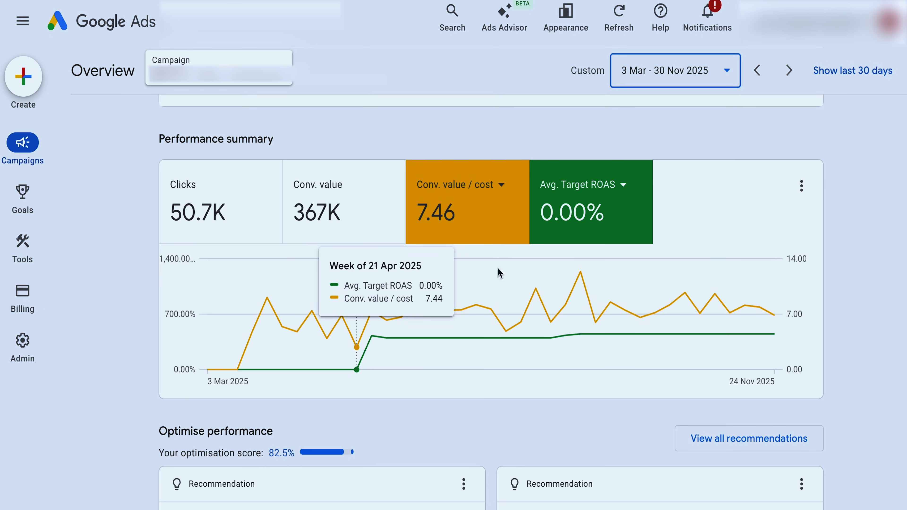
{"action": "left_click", "coordinate": [802, 185]}
{"action": "key", "text": "Escape"}
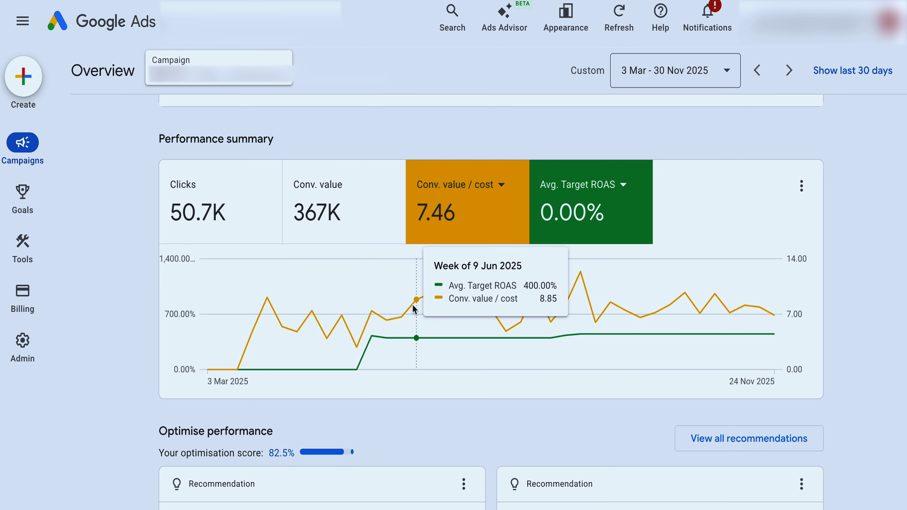
{"action": "left_click", "coordinate": [450, 215]}
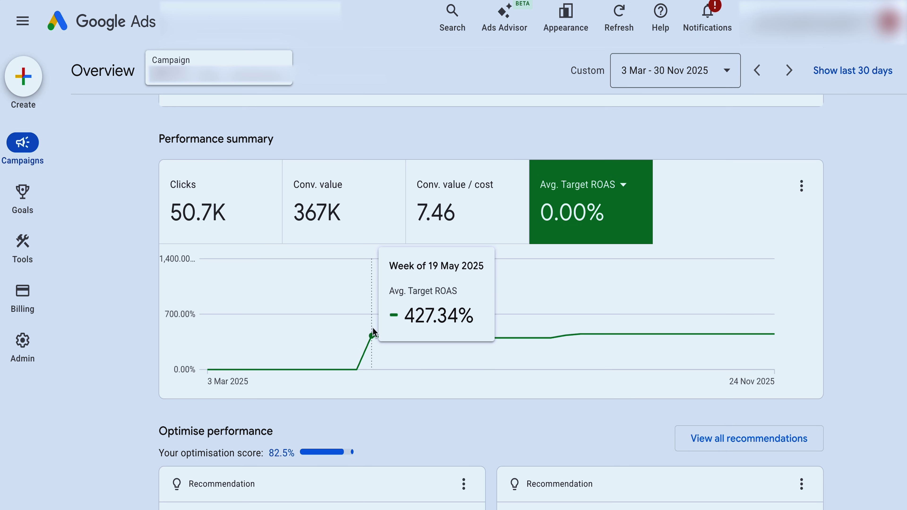
{"action": "left_click", "coordinate": [451, 236]}
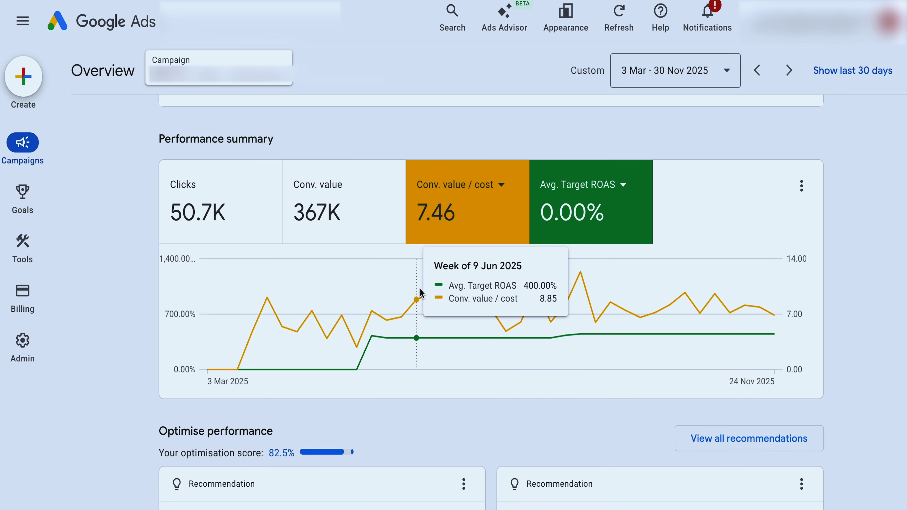
- Compare Clicks and Conv. value / cost against Avg. Target ROAS, and remove Clicks from the chart
{"action": "left_click", "coordinate": [238, 216]}
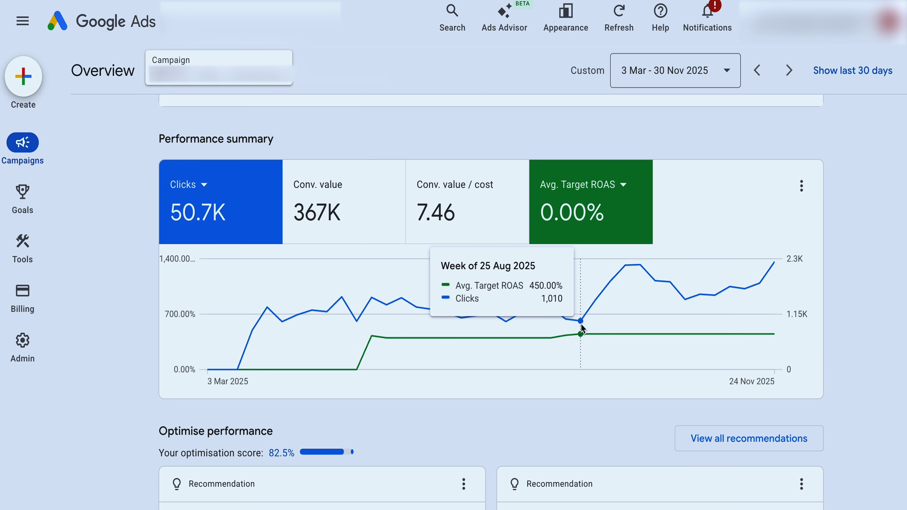
{"action": "left_click", "coordinate": [489, 223]}
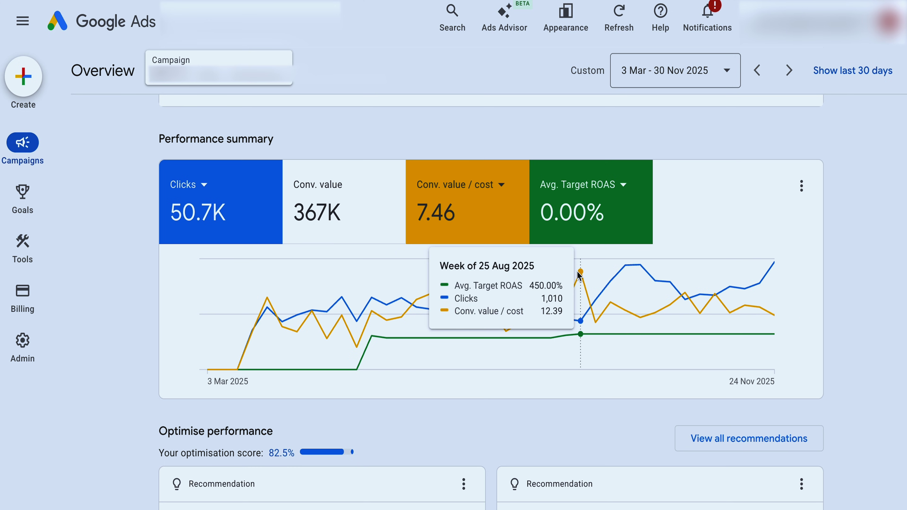
{"action": "left_click", "coordinate": [228, 222]}
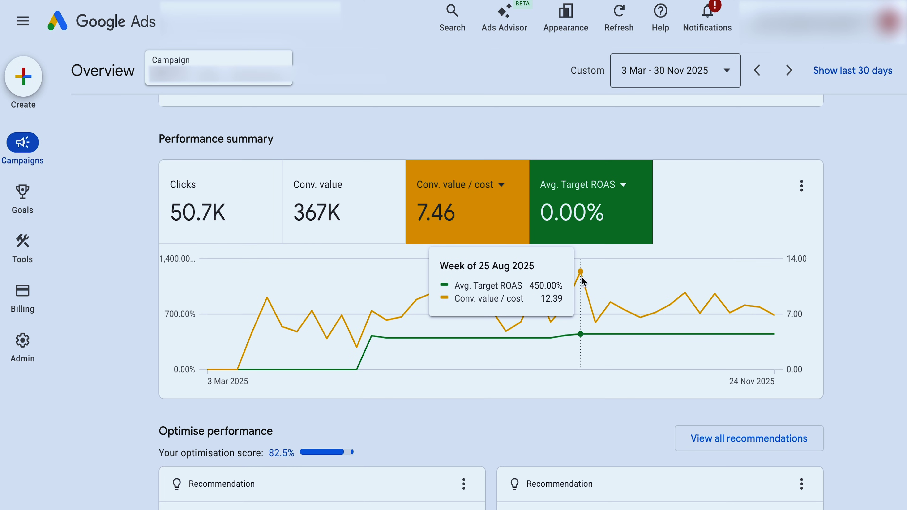